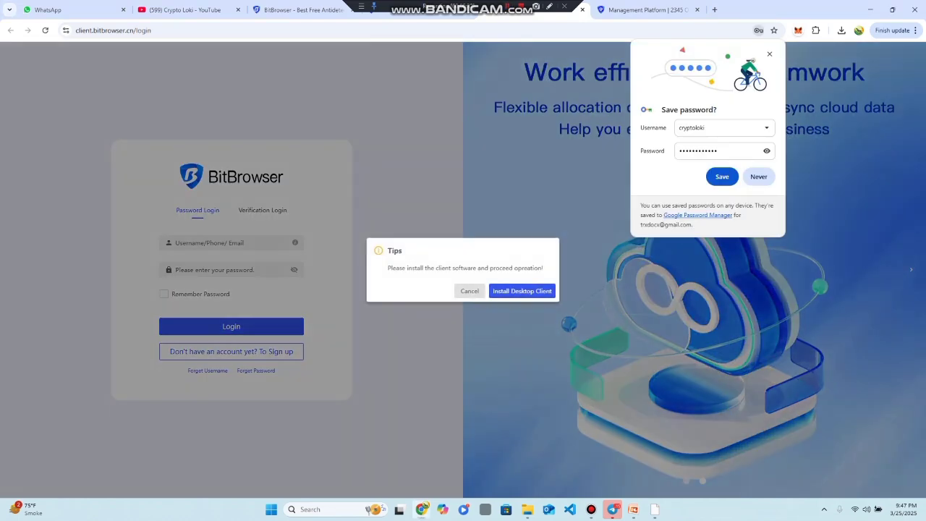
key(Escape)
Dismiss the install prompt and password-save offer, then open the downloaded BitBrowser_Global_x64 archive.
click(231, 243)
key(ctrl+v)
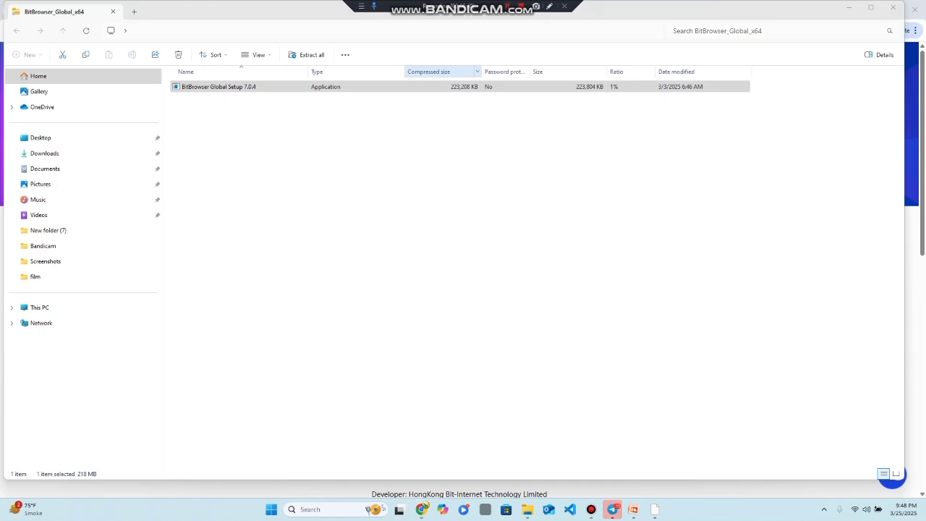
Install BitBrowser Global 7.0.4 for the current user only into C:\Program Files\BitBrowser Global, then launch it.
key(Return)
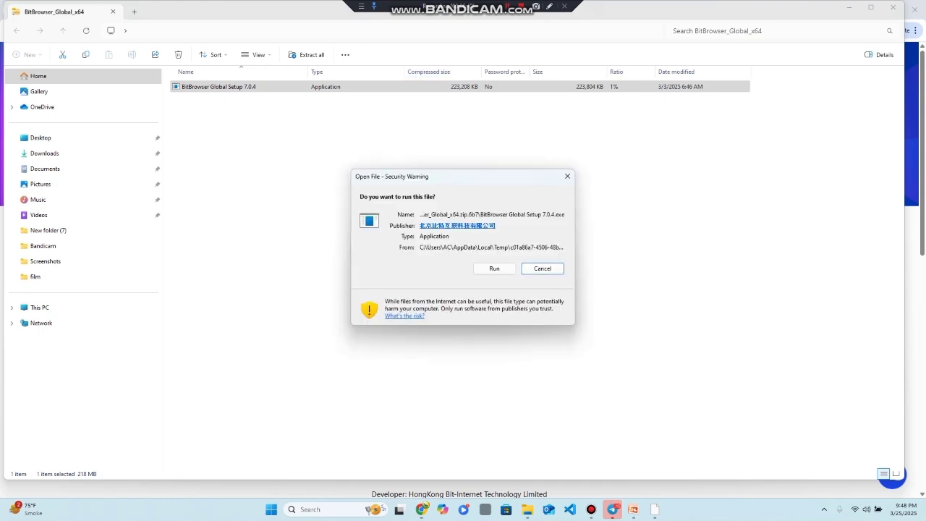
key(Return)
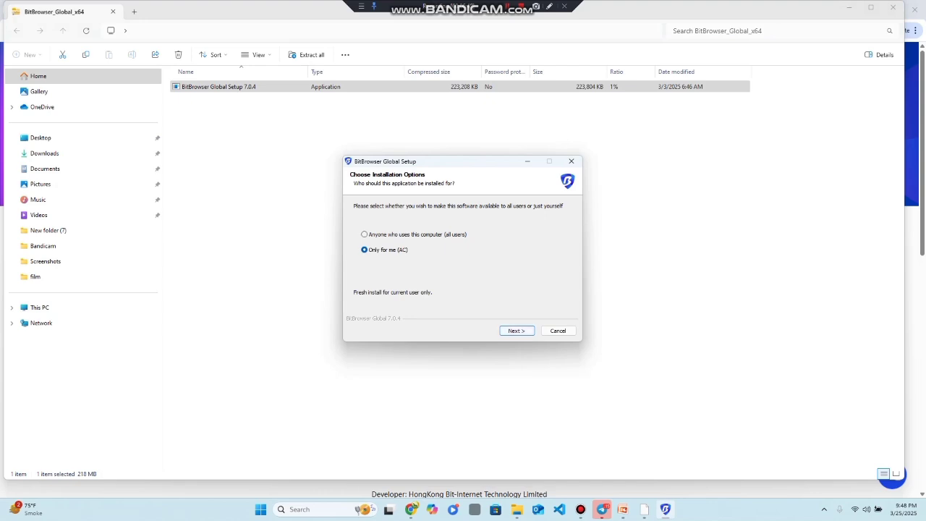
key(Return)
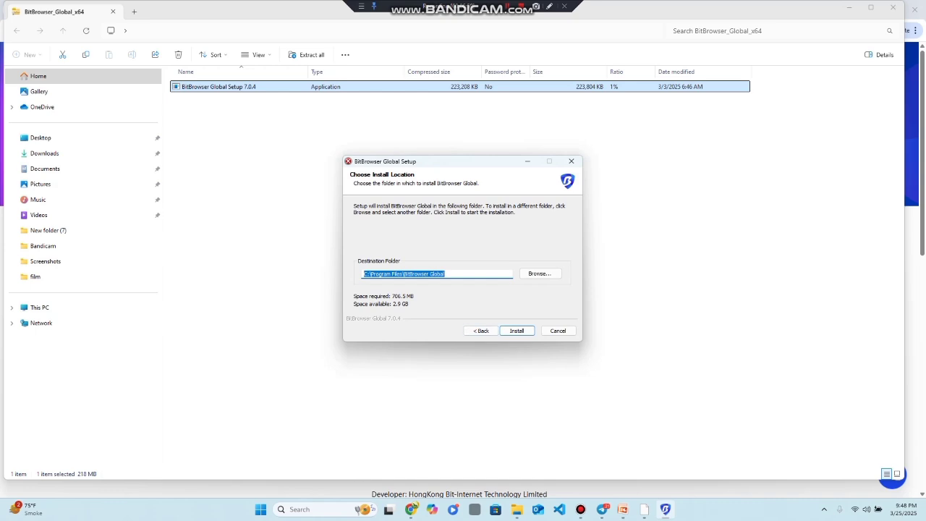
key(Return)
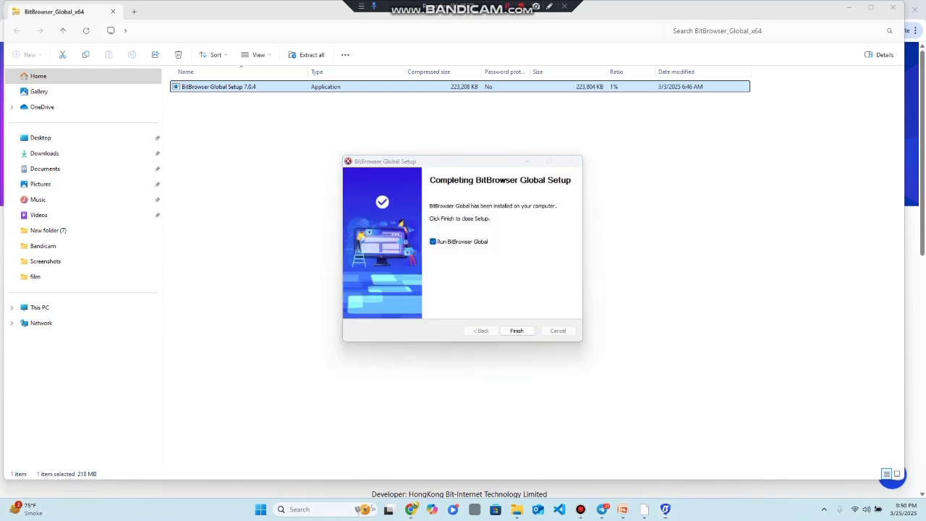
key(Return)
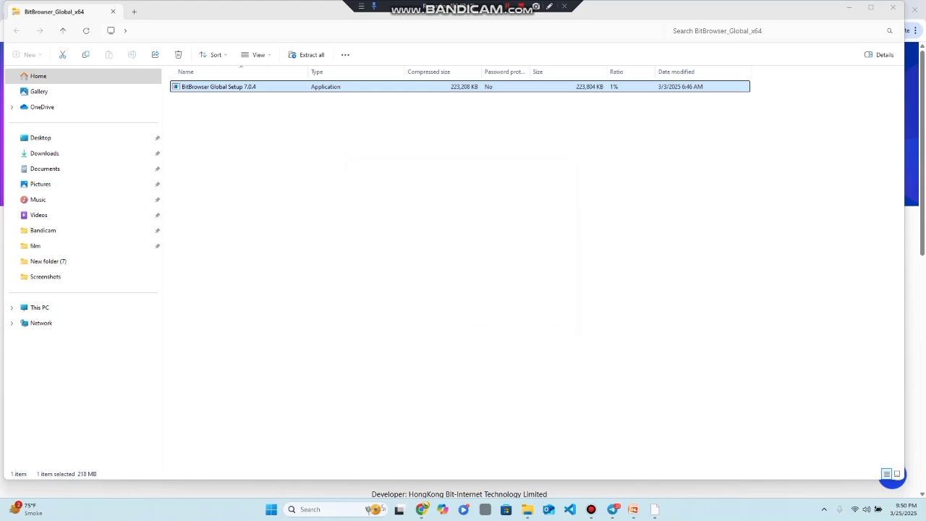
Close the archive window and log in with the account e-mail, Remember Password ticked.
key(alt+F4)
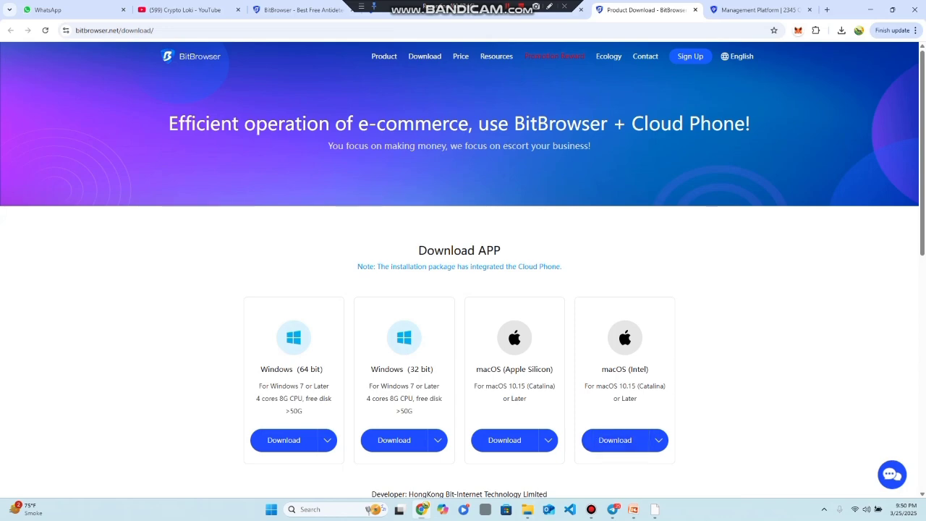
mouse_move(655, 509)
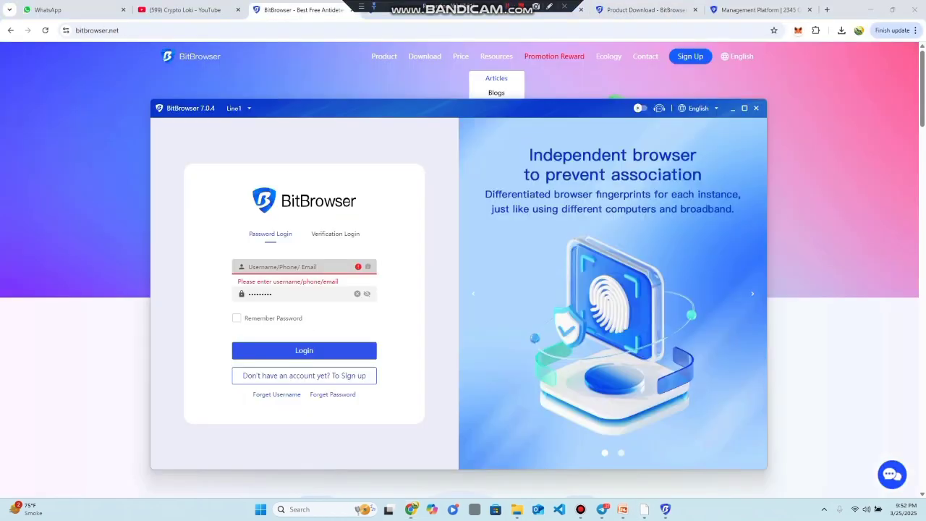
mouse_move(488, 112)
mouse_down()
mouse_move(535, 104)
mouse_move(500, 75)
mouse_move(496, 104)
mouse_up()
key(ctrl+v)
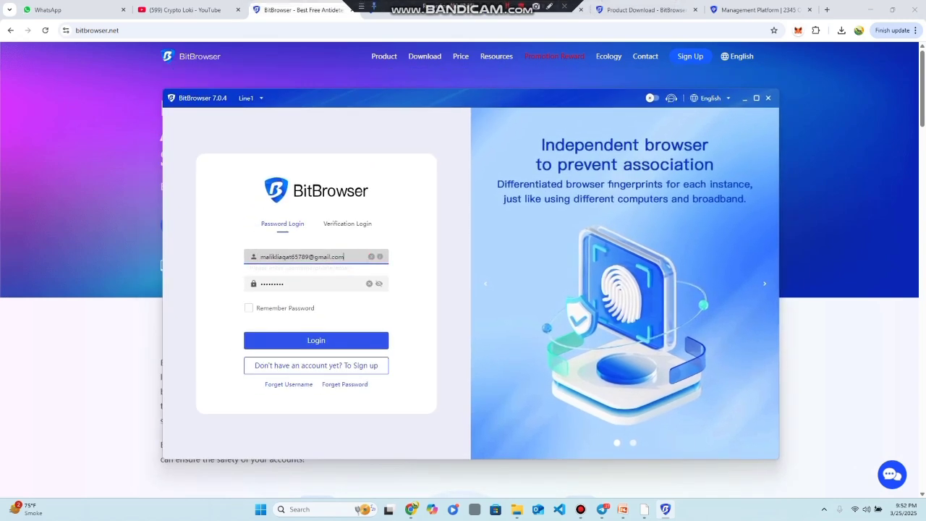
click(248, 308)
click(316, 340)
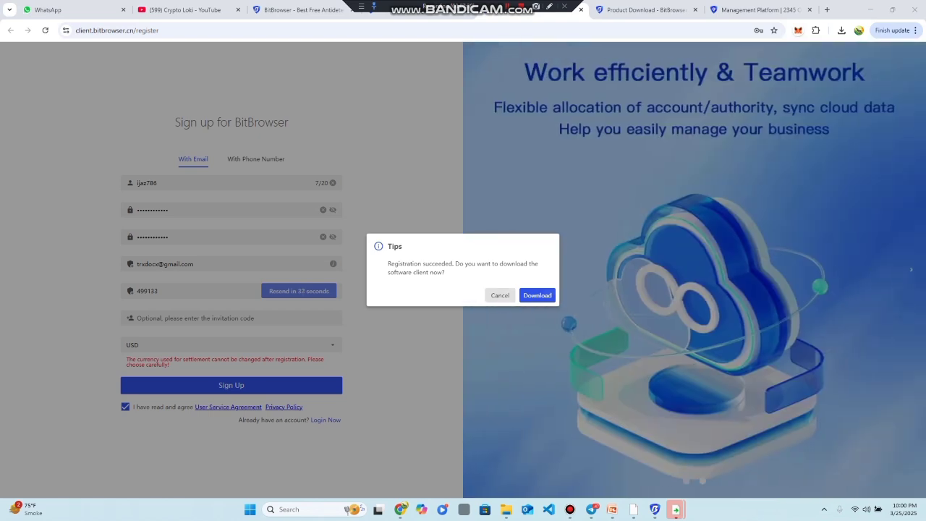
Accept the client download, scroll the bitbrowser.net homepage, and restore the BitBrowser login window.
key(Return)
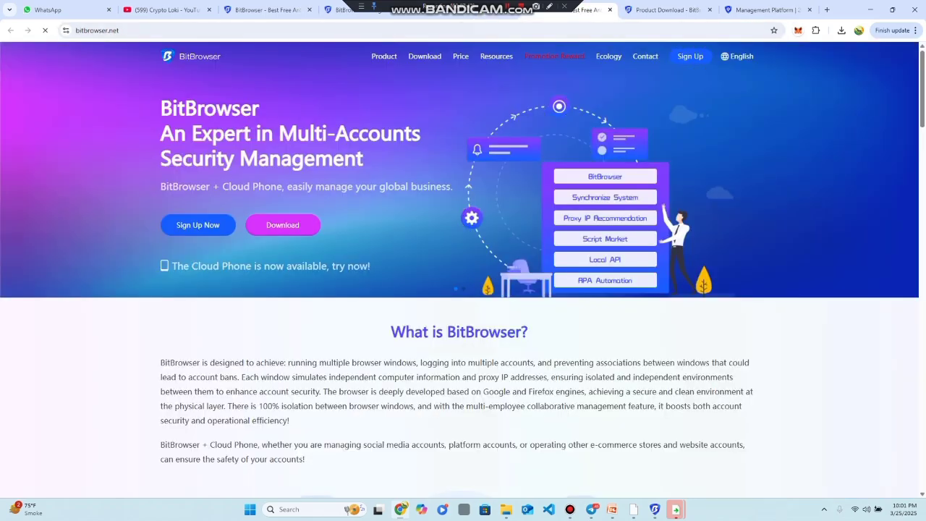
scroll(463, 289, down, 10)
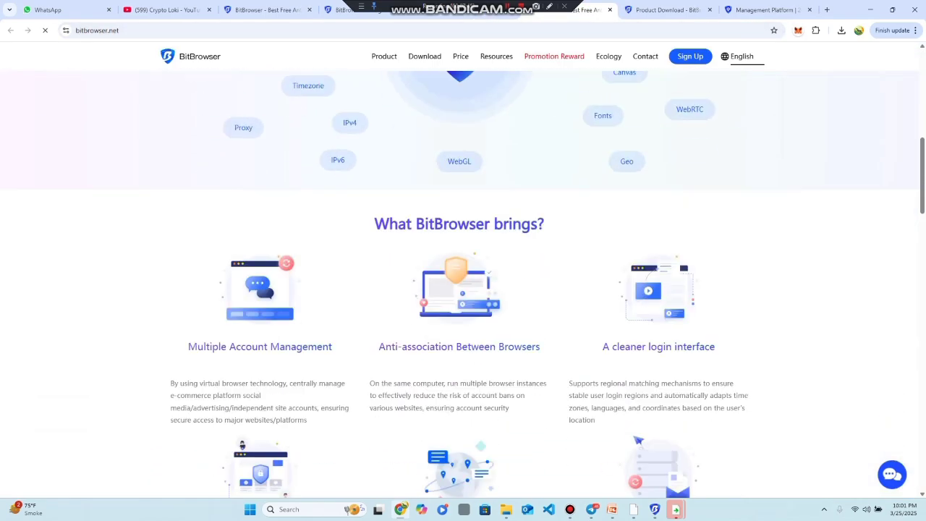
scroll(463, 289, down, 15)
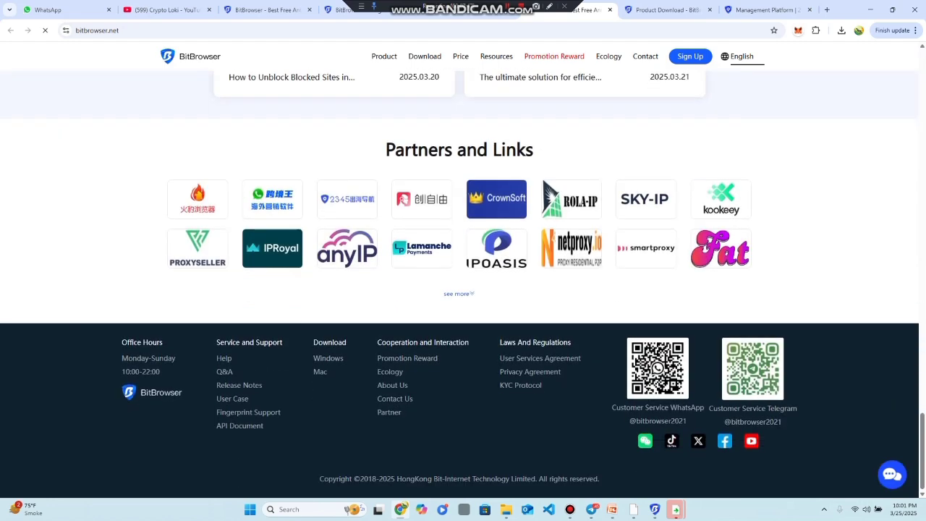
click(655, 509)
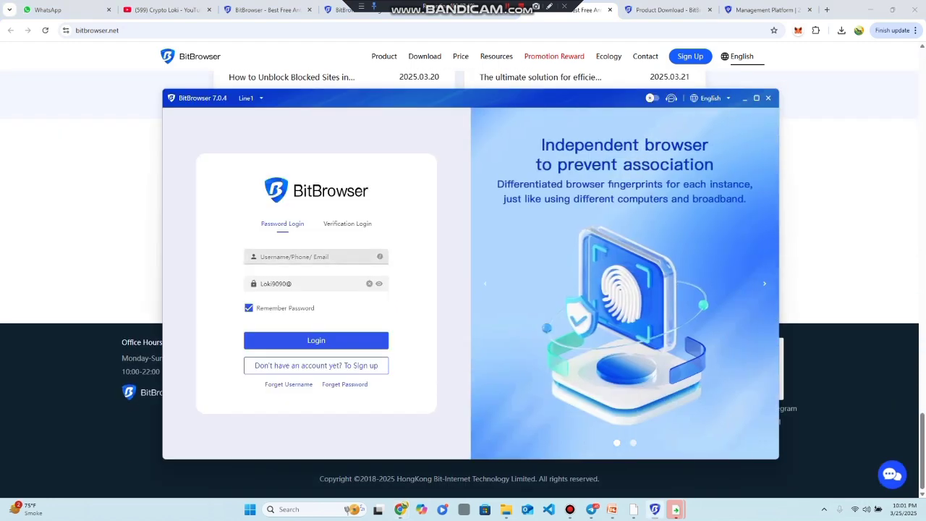
Log in to BitBrowser with the newly registered account's e-mail and password.
click(316, 256)
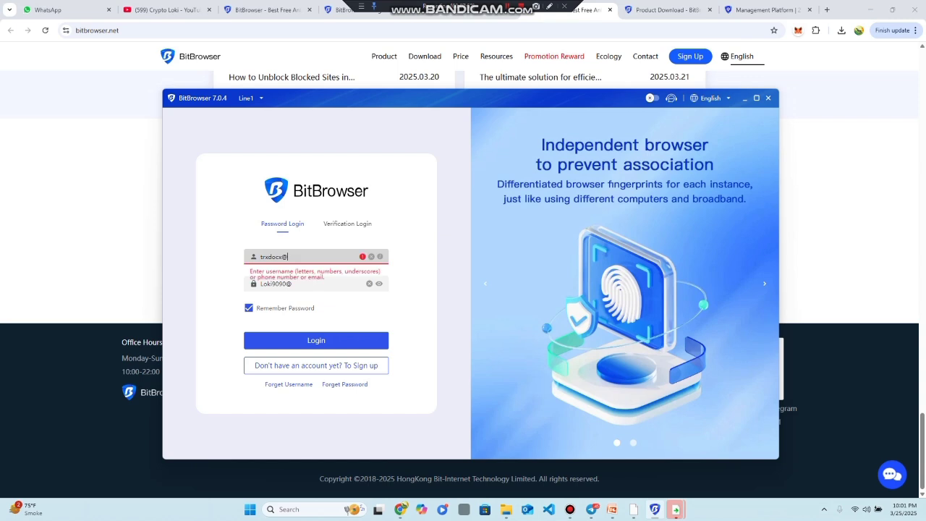
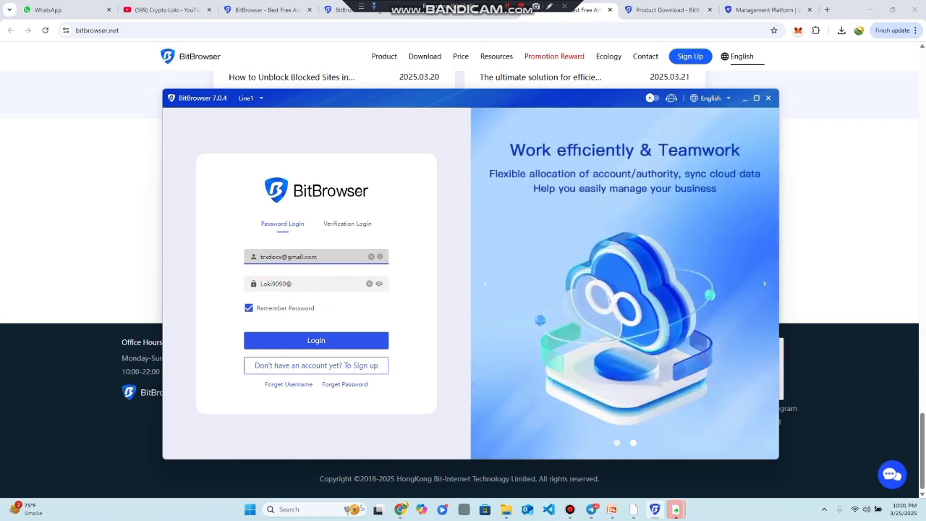
key(Tab)
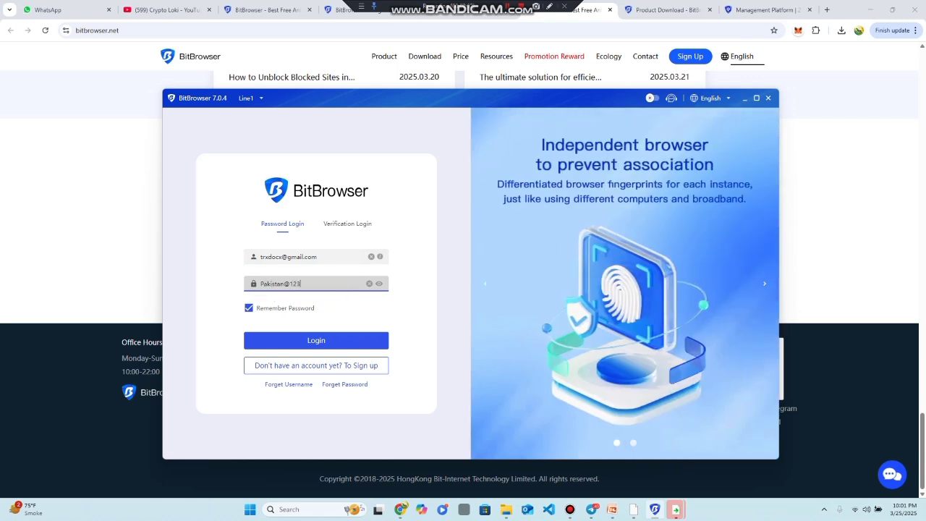
key(Return)
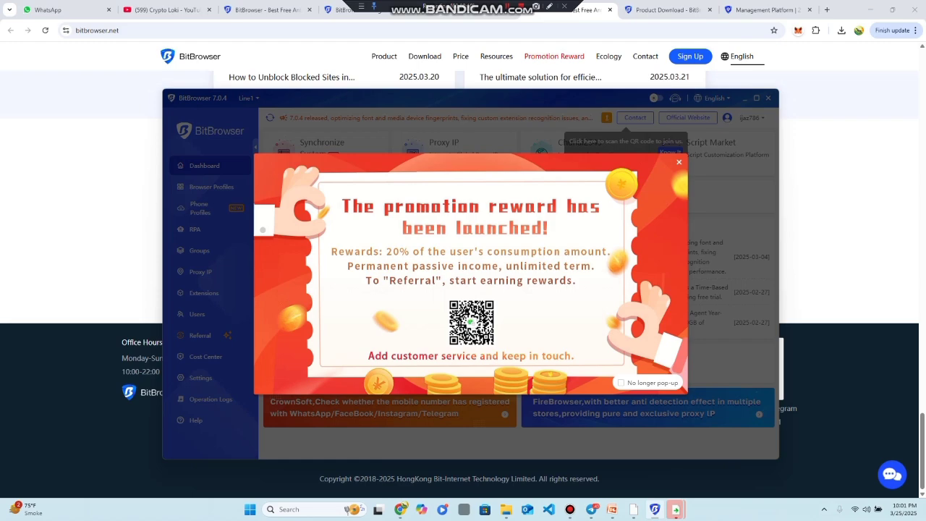
Close the promotion pop-up, agree to the usage tips, and maximize the dashboard window.
click(679, 162)
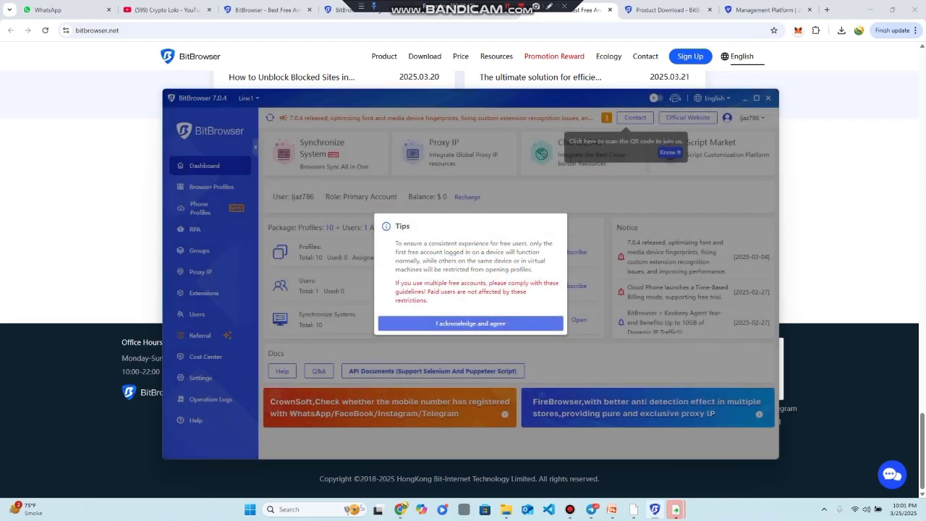
click(470, 324)
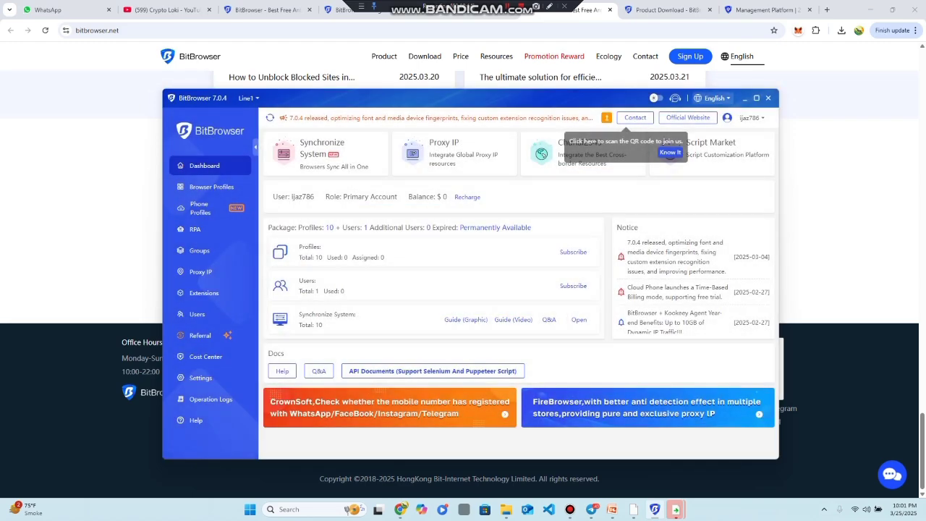
click(756, 98)
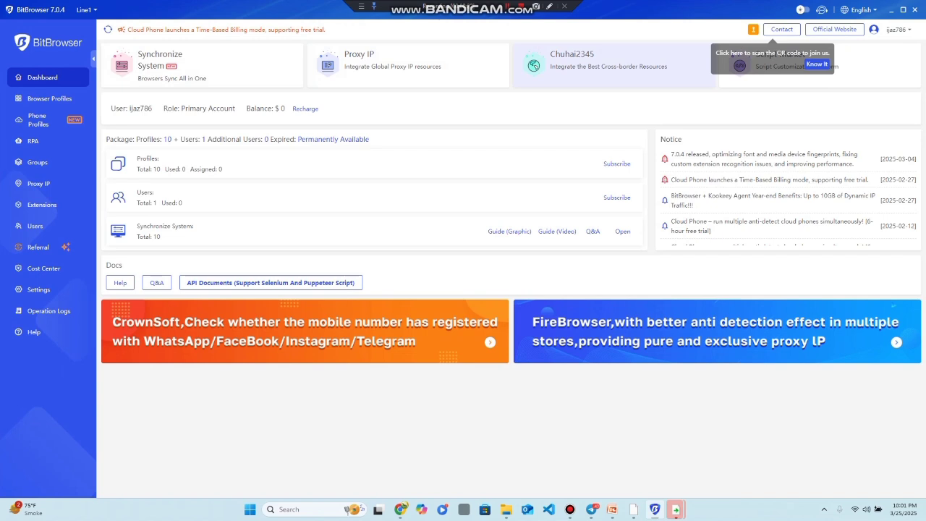
Dismiss the QR tip, select the account and balance details, then open Cost Center via Recharge.
click(817, 64)
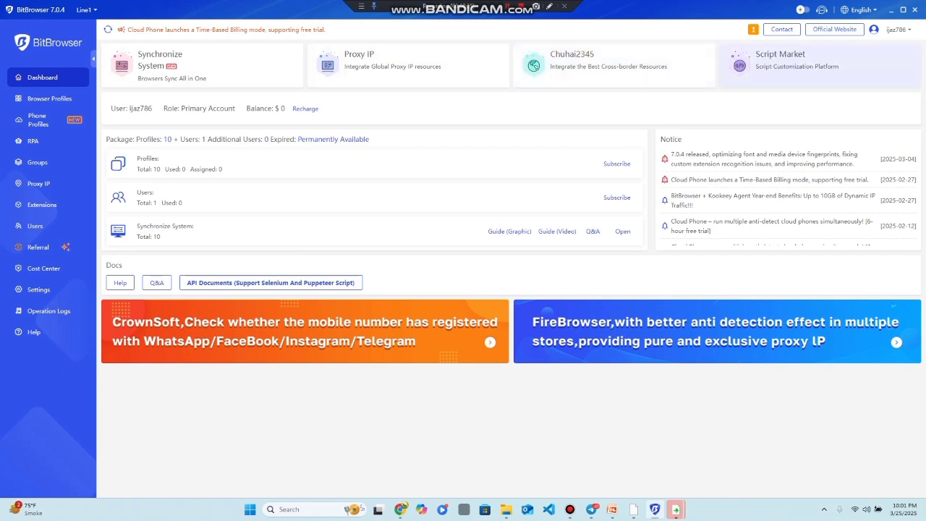
mouse_move(896, 29)
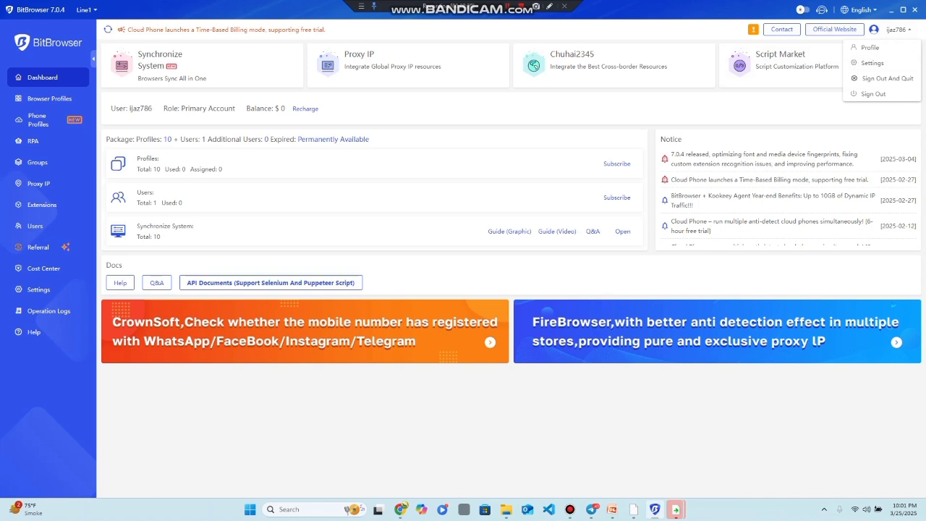
double_click(141, 108)
drag(180, 108, 123, 139)
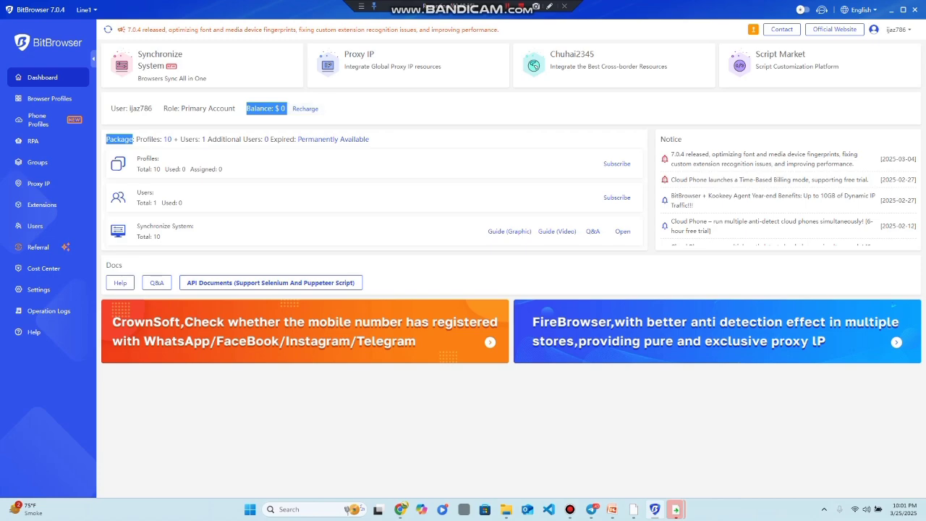
click(123, 139)
click(305, 109)
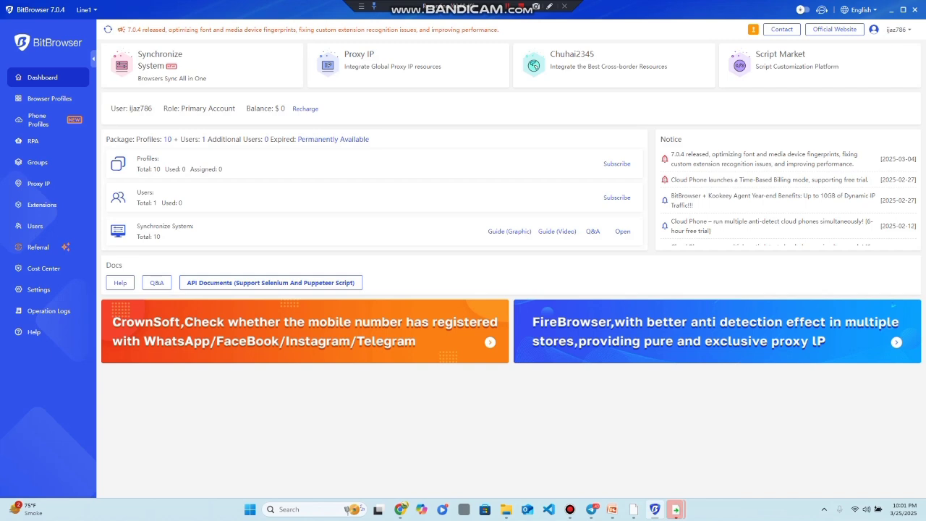
click(305, 109)
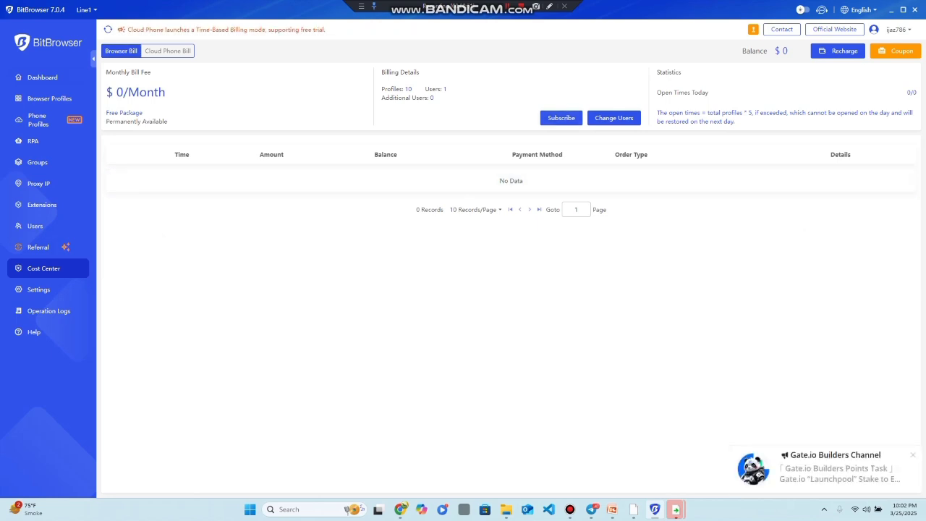
Create a $500 recharge order paid with TRC20-USDT.
click(840, 51)
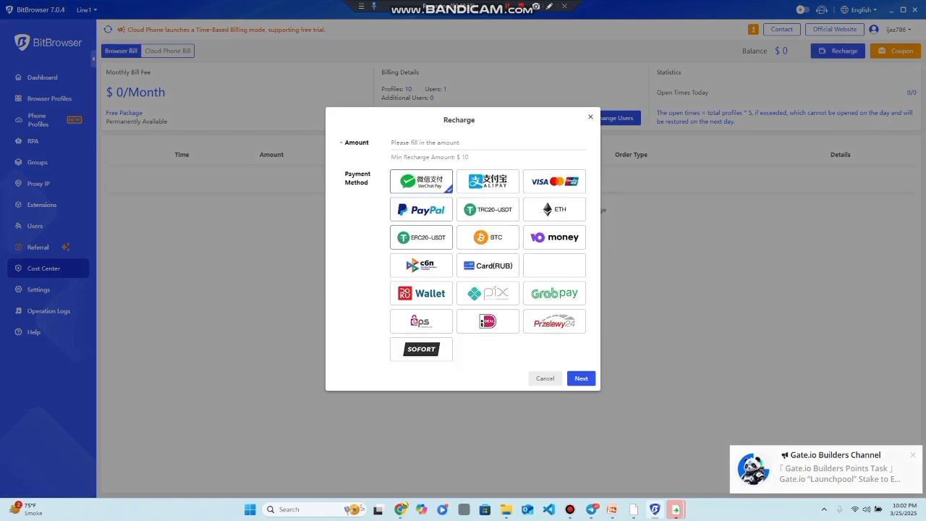
click(421, 237)
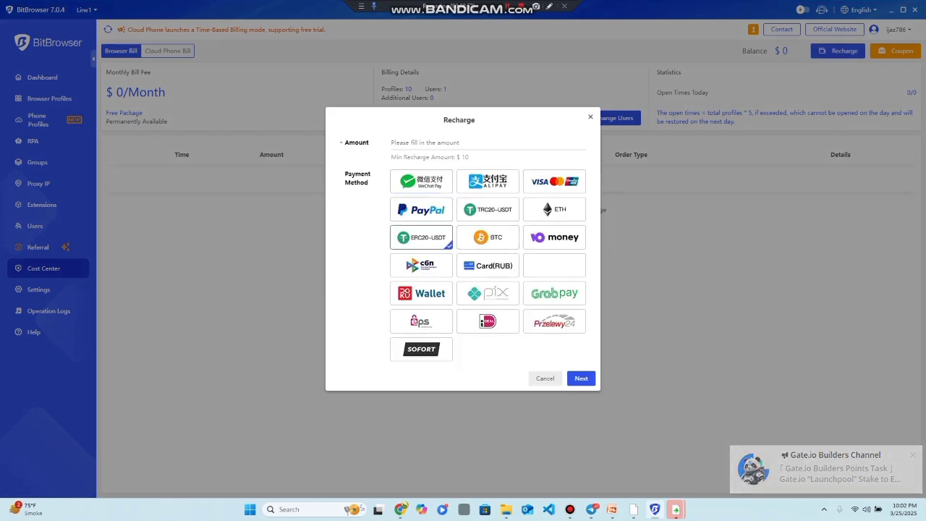
click(487, 209)
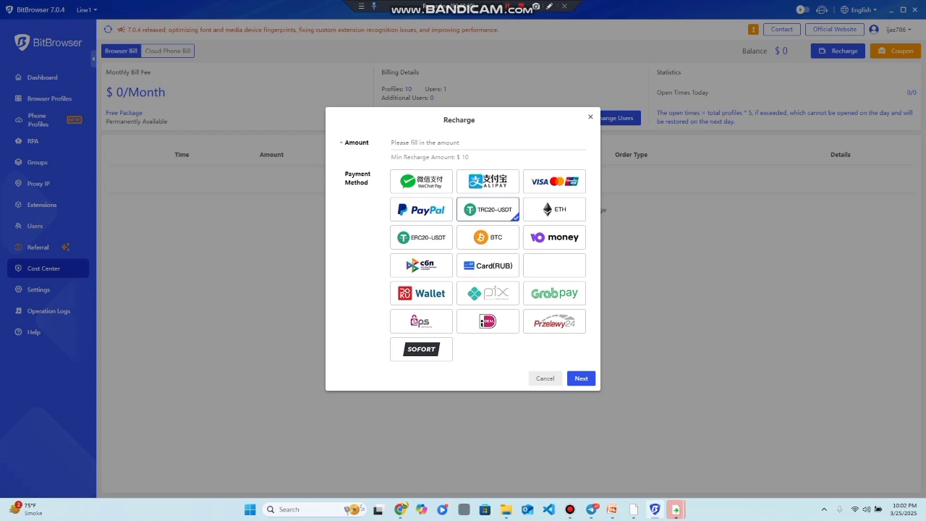
text(500)
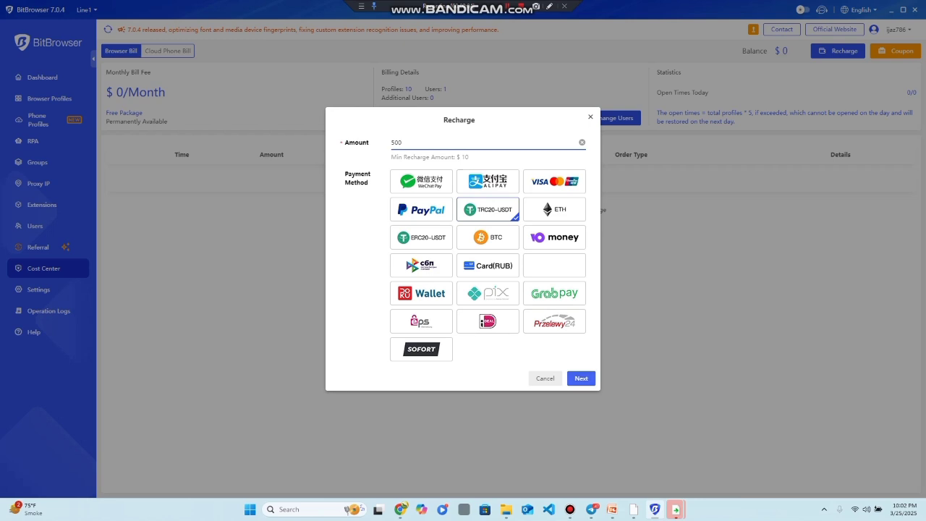
key(Return)
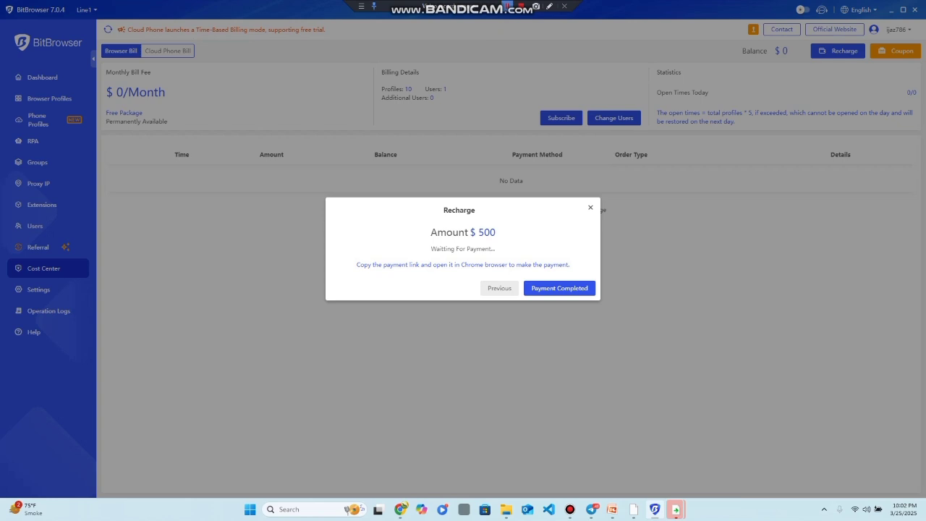
Copy the payment link, mark payment completed, go back, and close the recharge window unpaid.
click(463, 264)
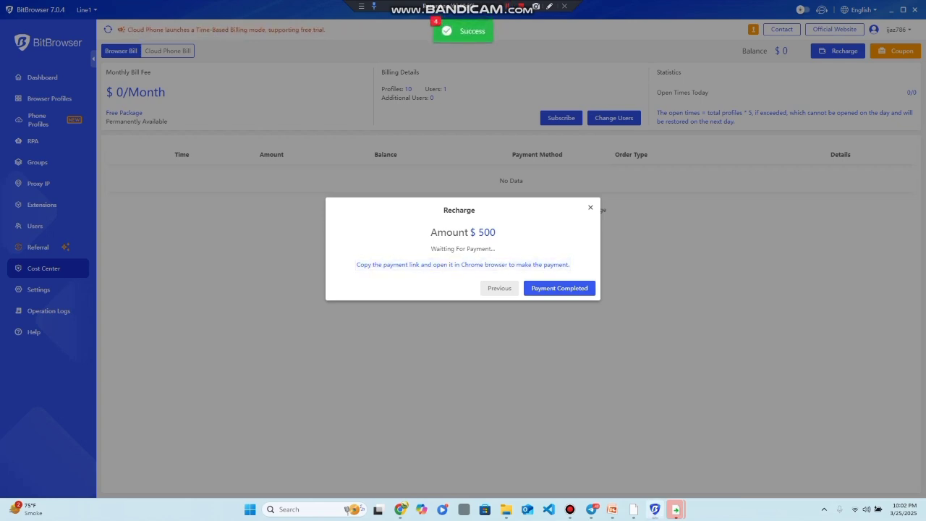
click(559, 288)
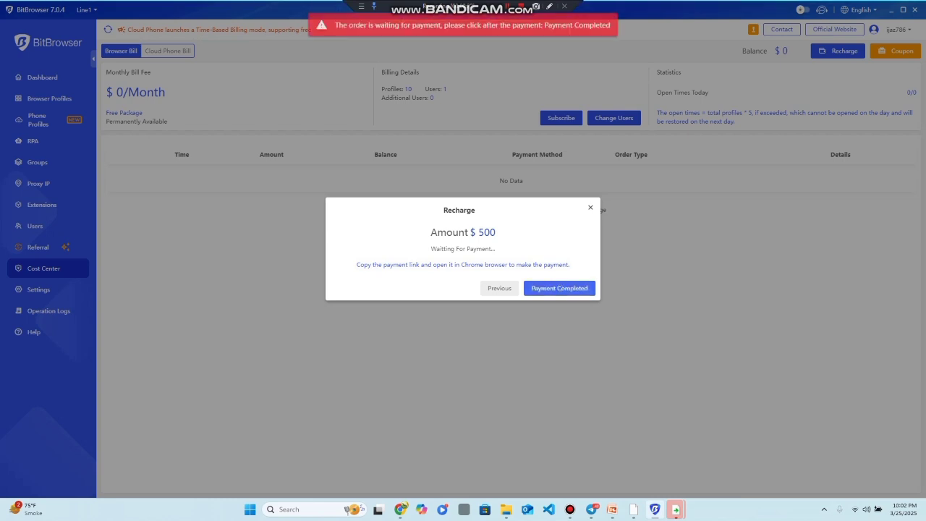
click(499, 288)
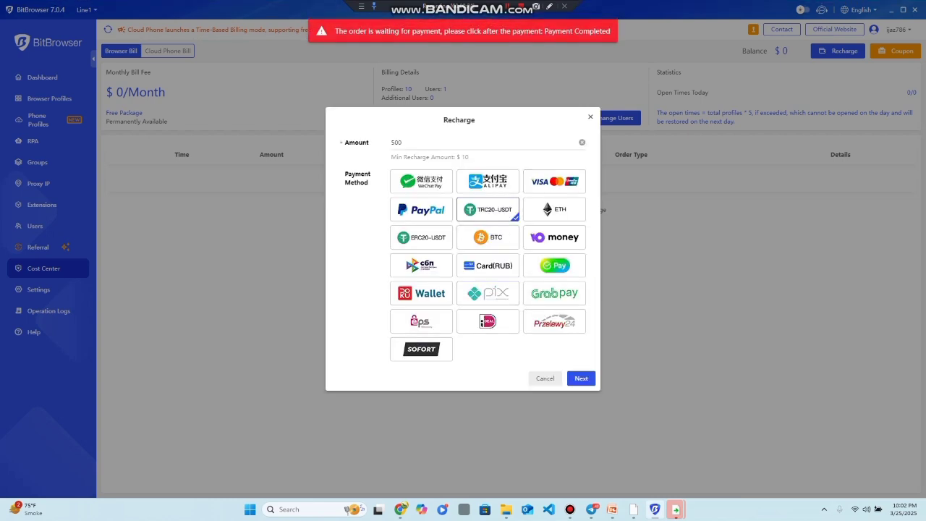
click(590, 117)
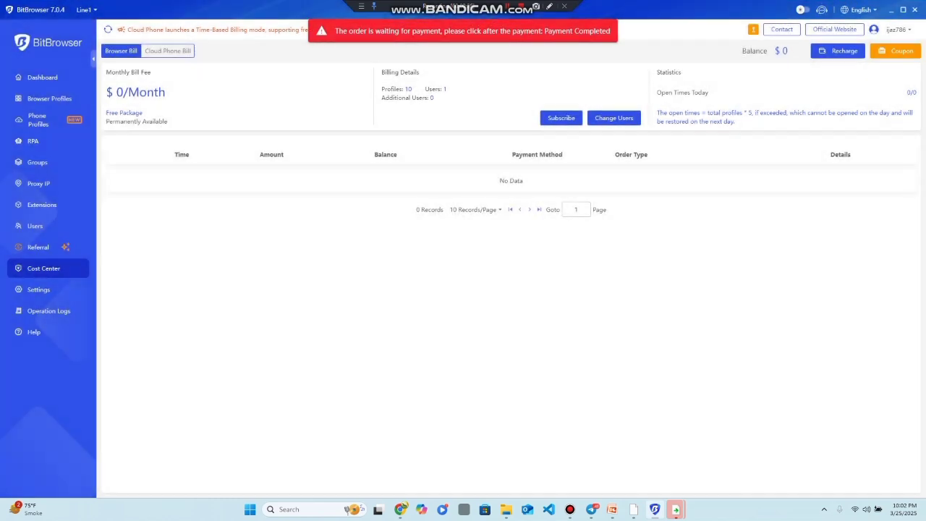
click(561, 118)
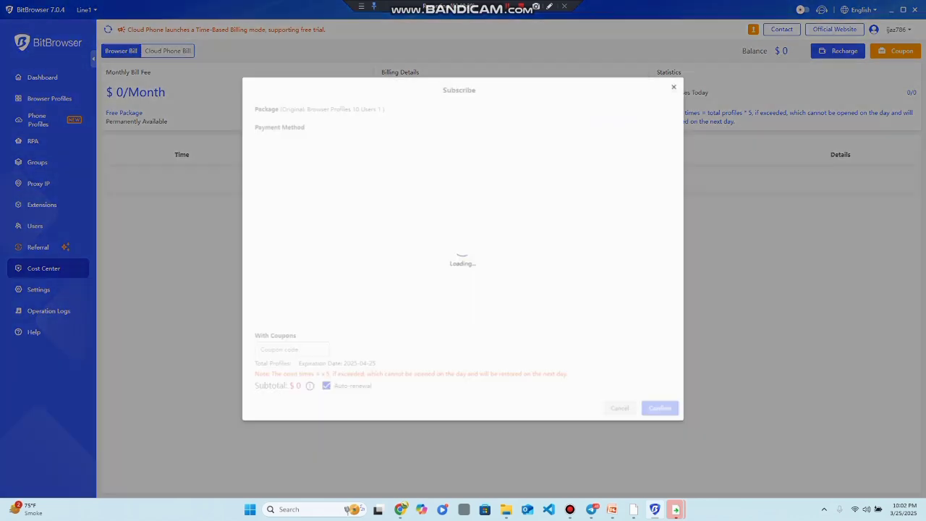
scroll(358, 250, down, 3)
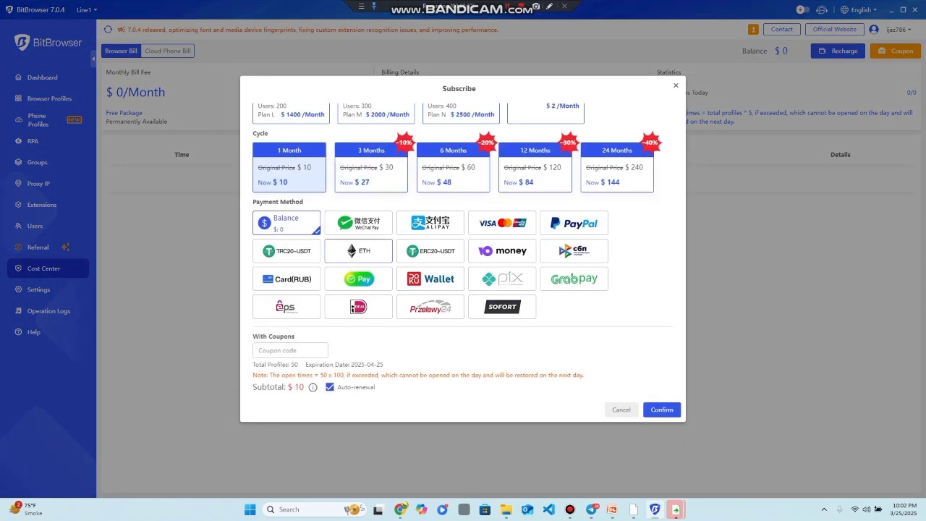
scroll(358, 251, up, 5)
scroll(358, 251, down, 5)
scroll(358, 250, up, 5)
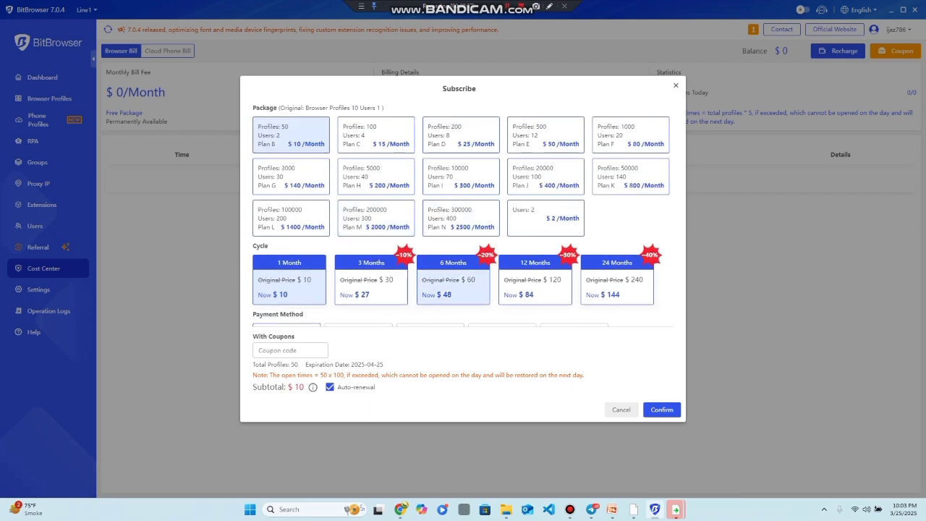
click(675, 85)
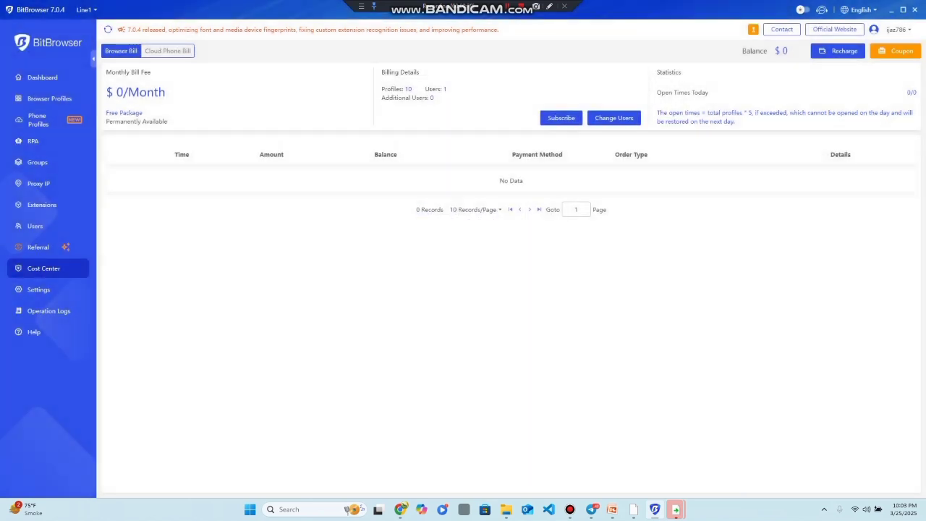
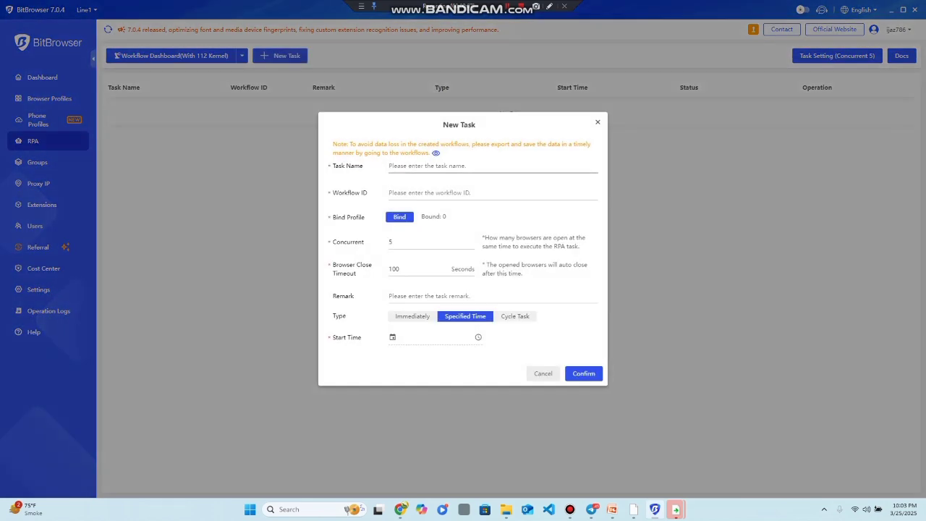
Enter task1 as the Task Name and nbnb as the Workflow ID.
click(405, 166)
text(ta)
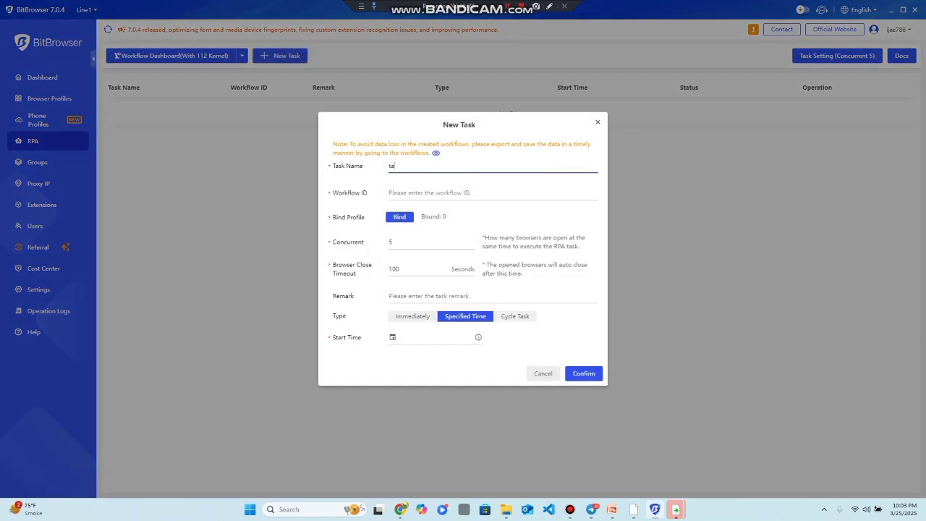
text(sk1)
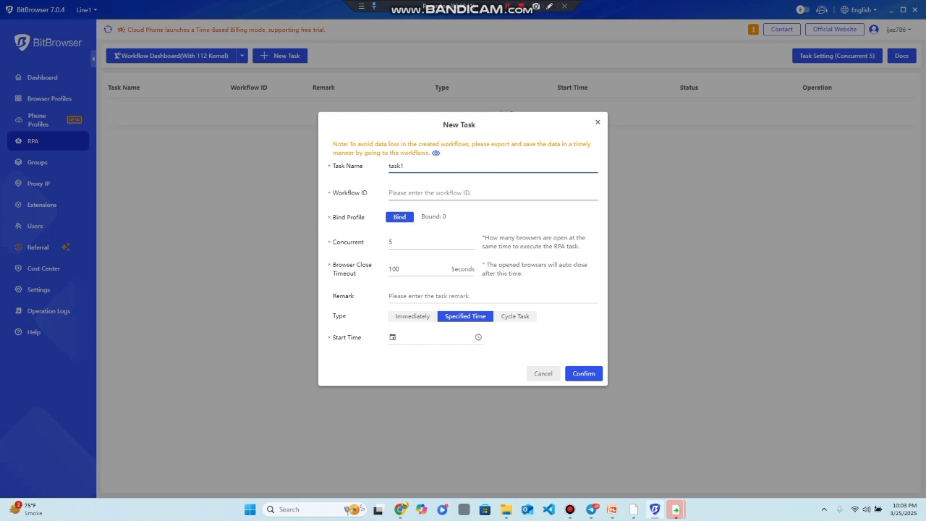
click(434, 192)
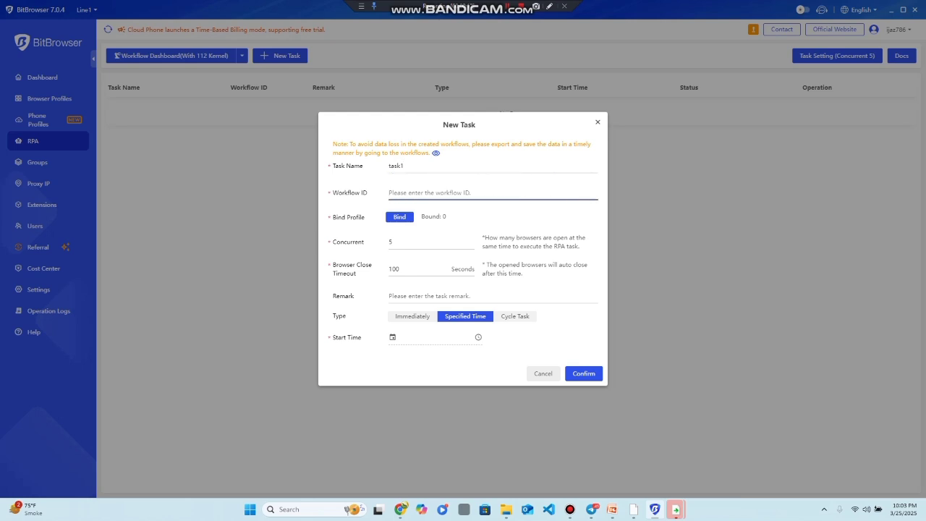
click(399, 217)
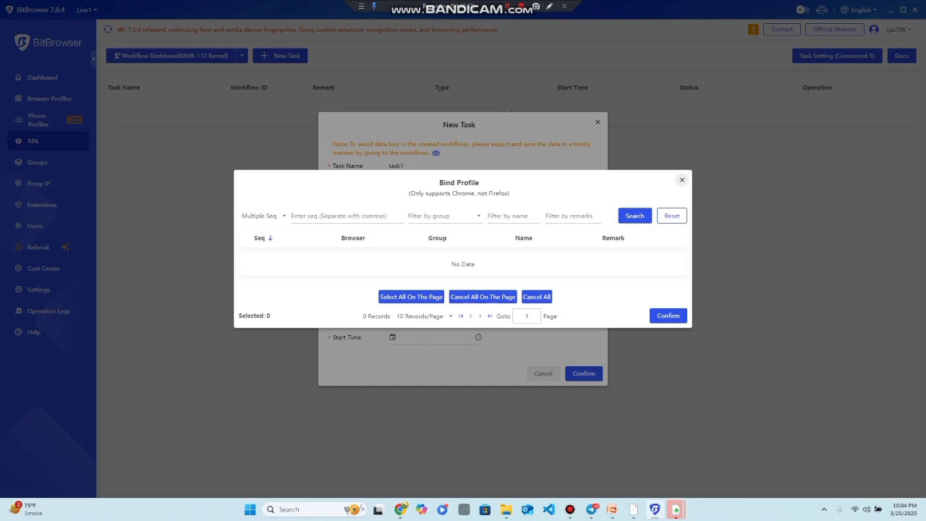
click(682, 180)
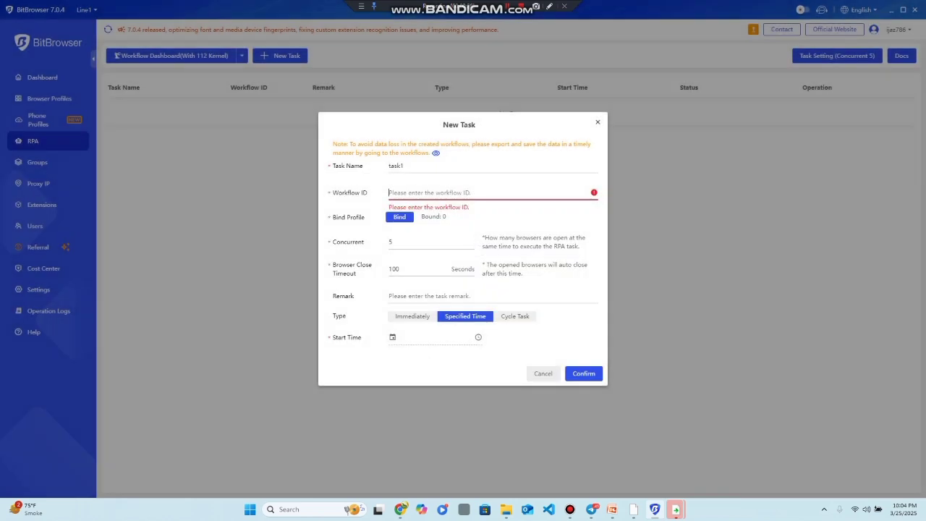
text(nbnb)
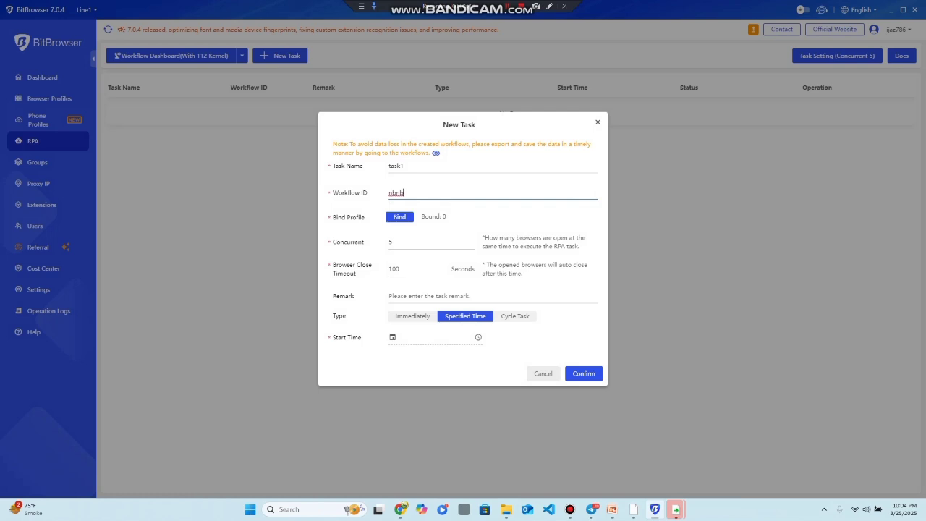
click(492, 200)
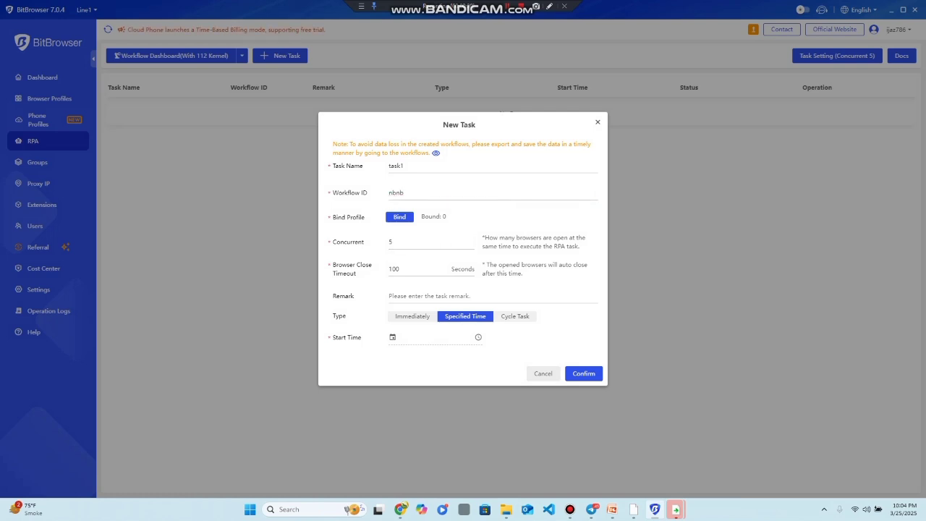
click(426, 269)
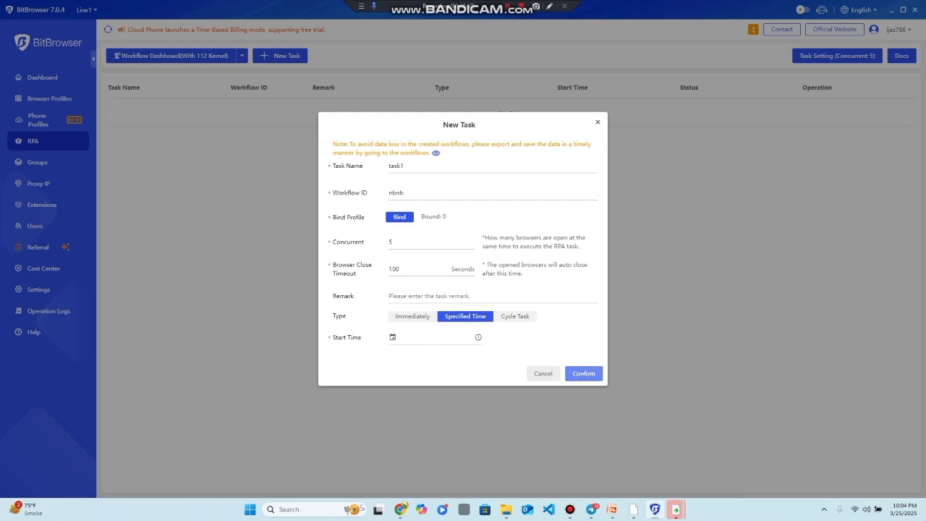
click(583, 373)
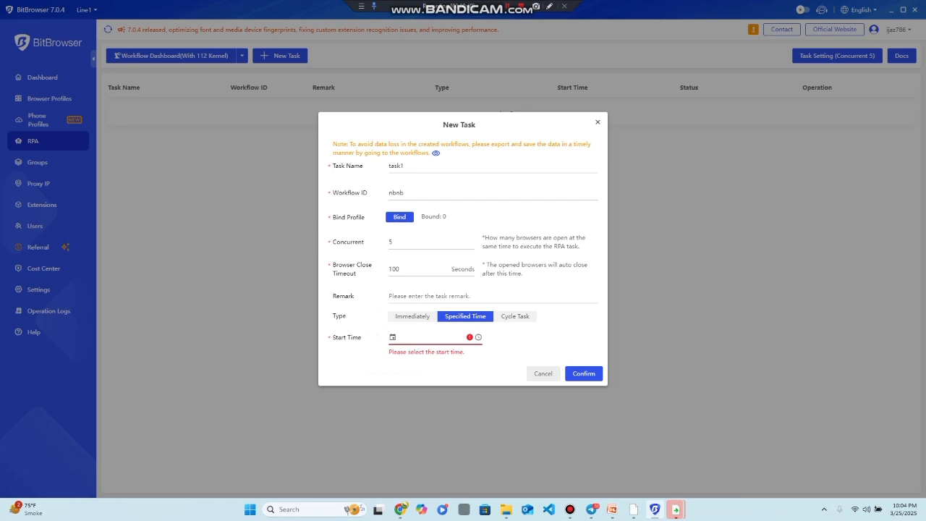
click(430, 337)
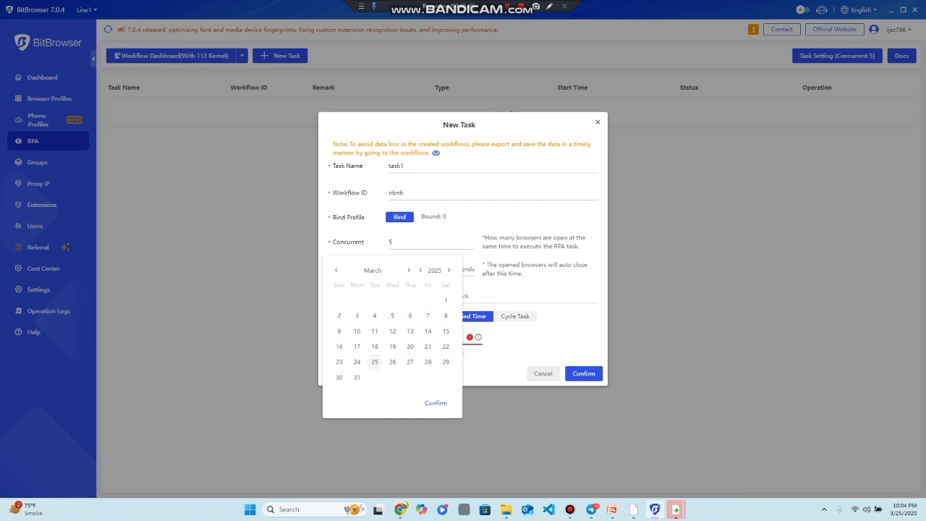
click(392, 362)
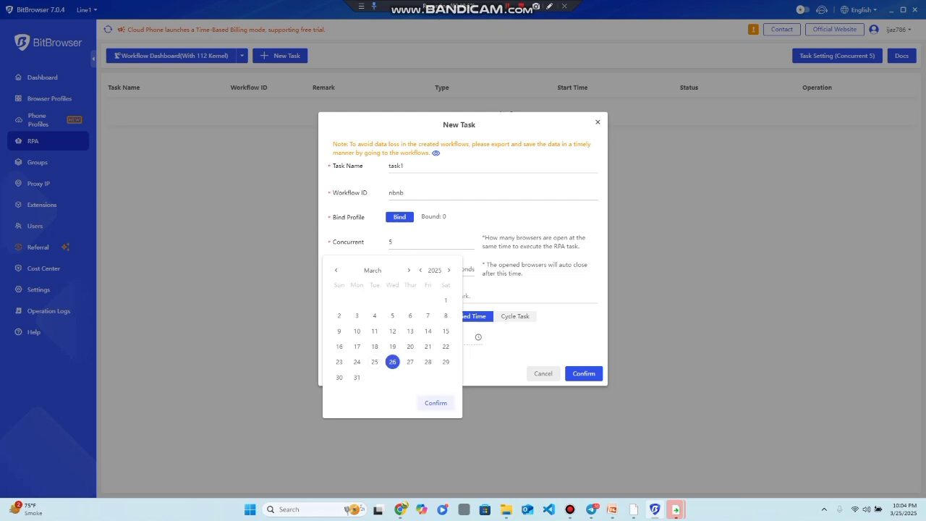
click(436, 403)
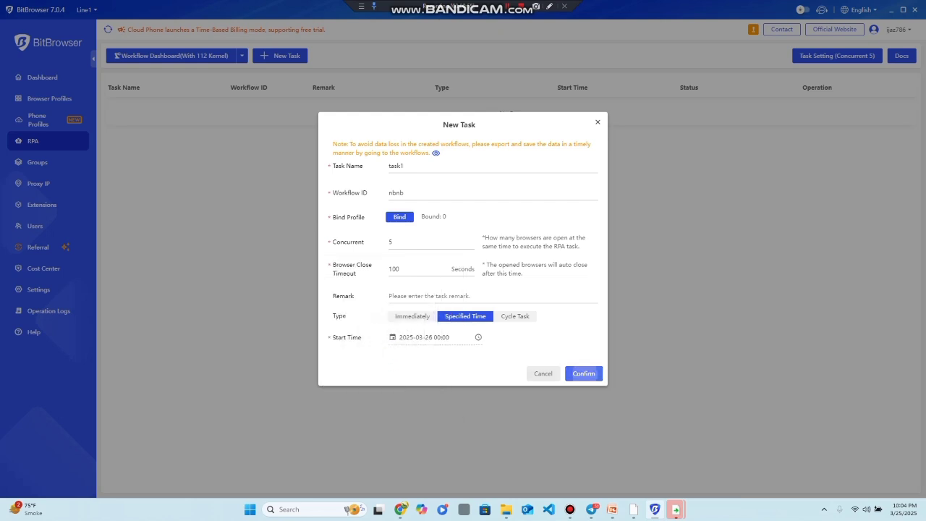
click(584, 373)
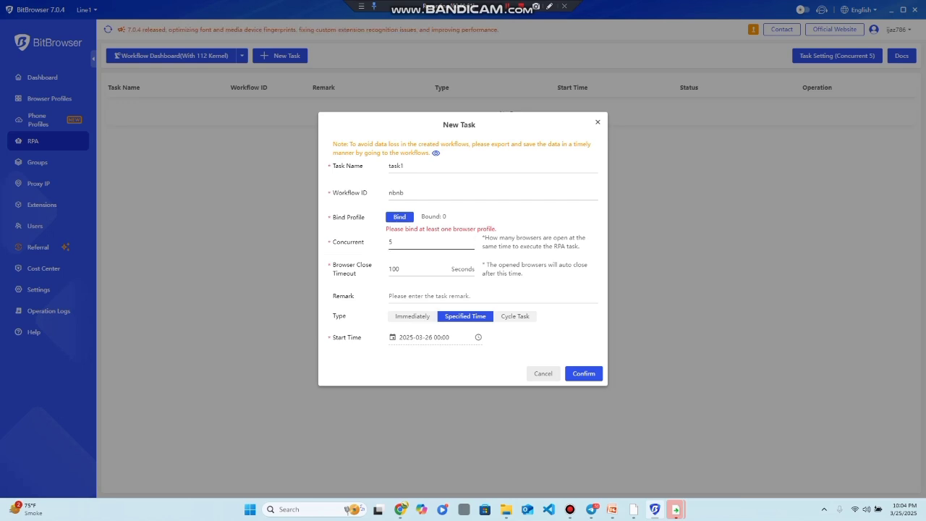
Search Ungroup profiles to bind, then close the New Task form with none bound.
click(399, 216)
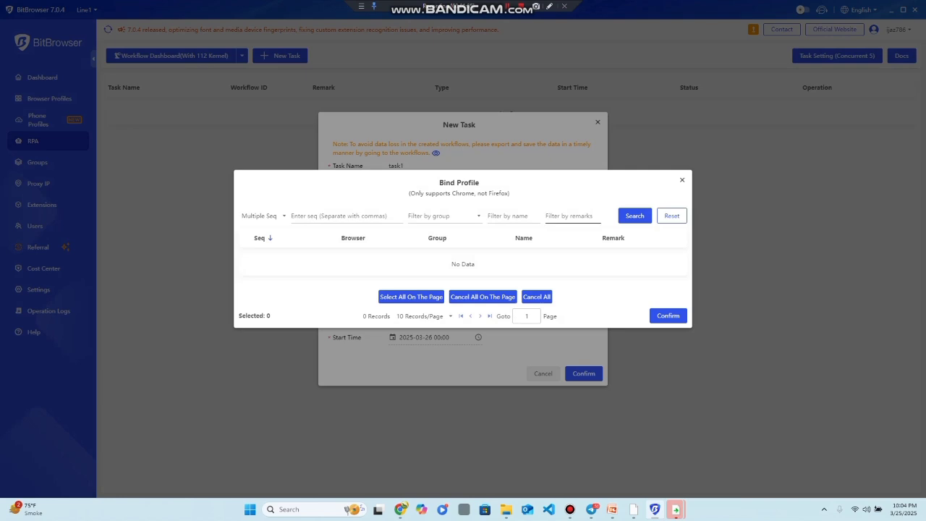
click(340, 216)
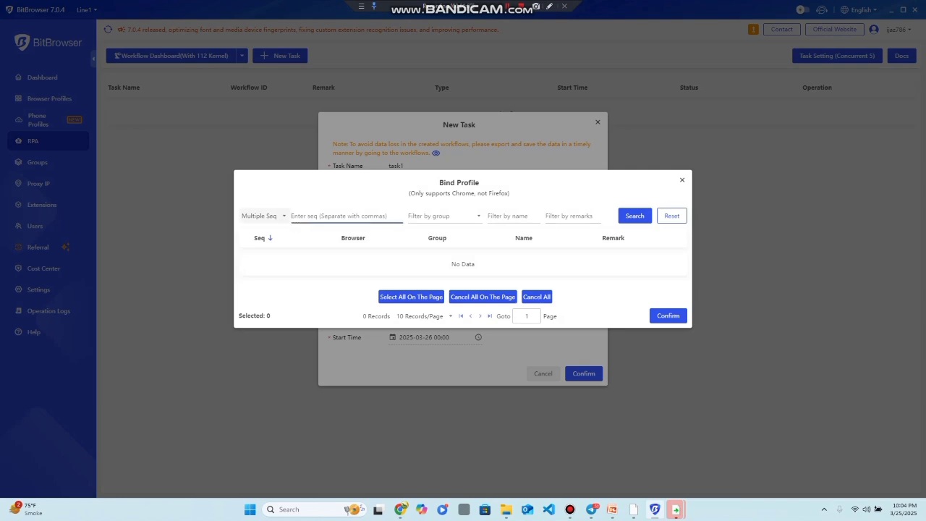
click(434, 216)
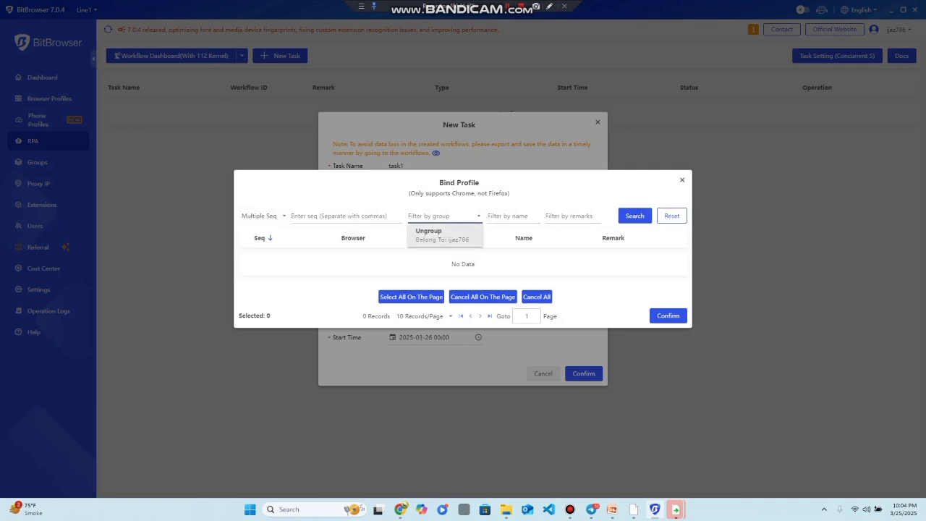
click(428, 230)
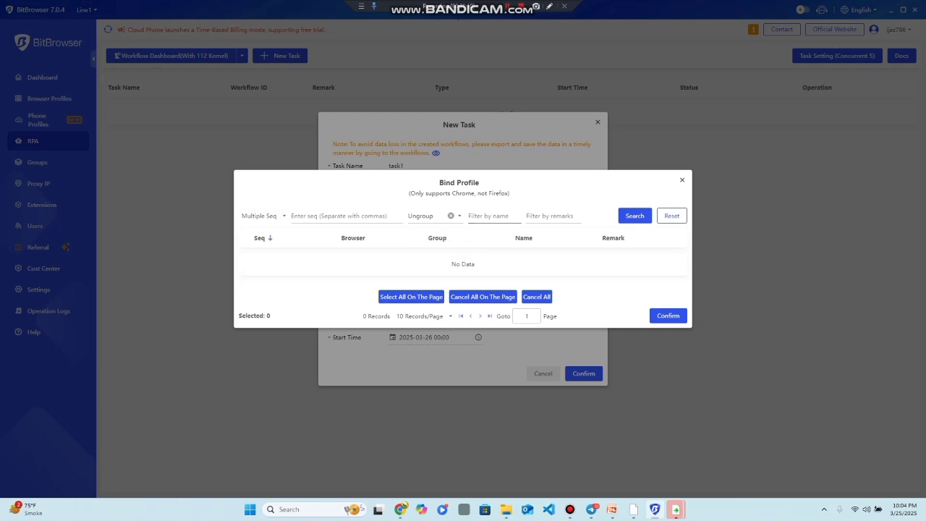
click(635, 215)
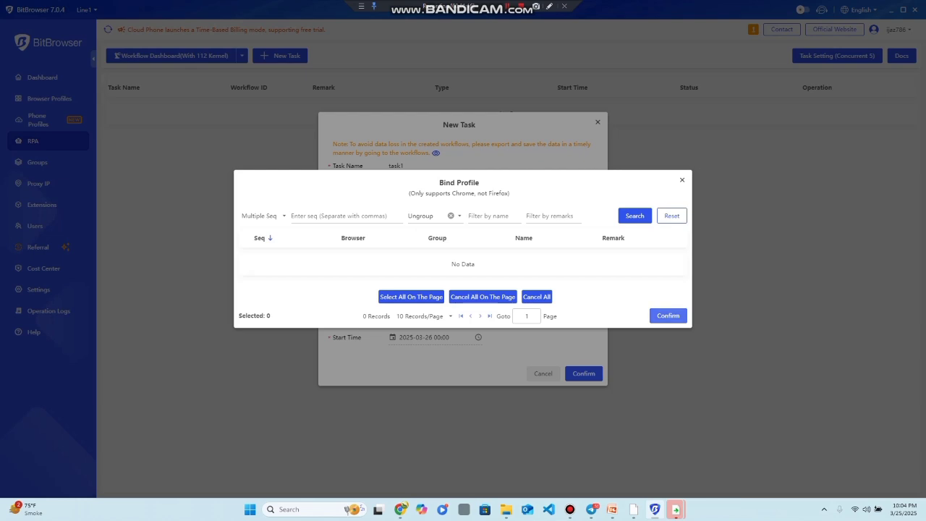
click(668, 315)
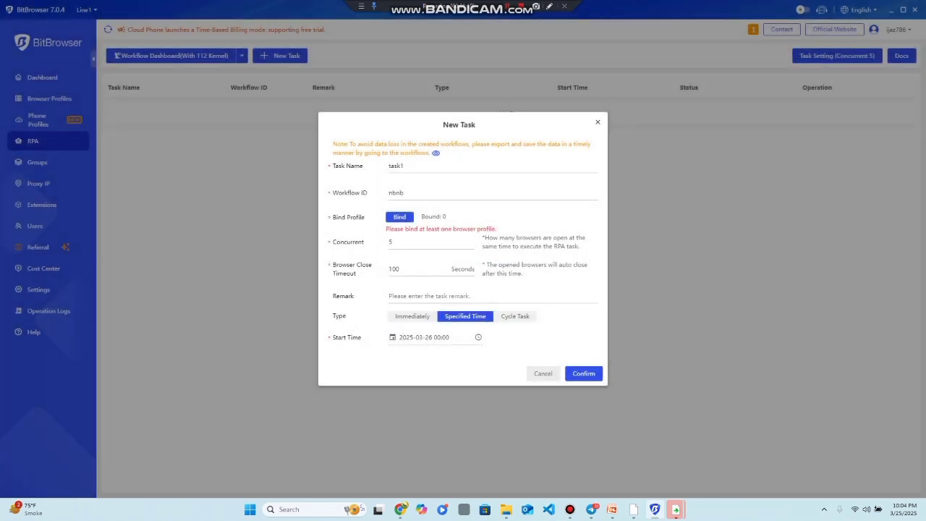
key(Escape)
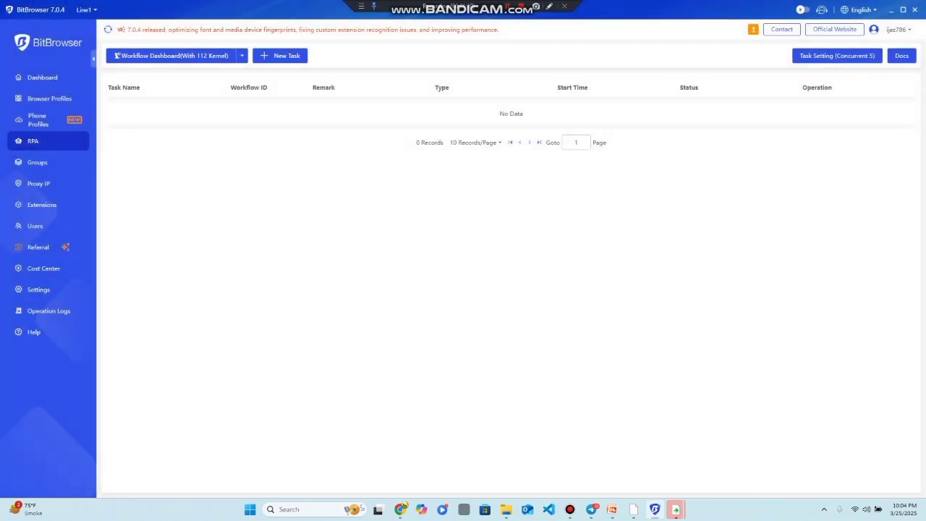
Pass through the empty Groups page to Proxy IP, dismiss the tips, and scroll the provider offers.
click(36, 162)
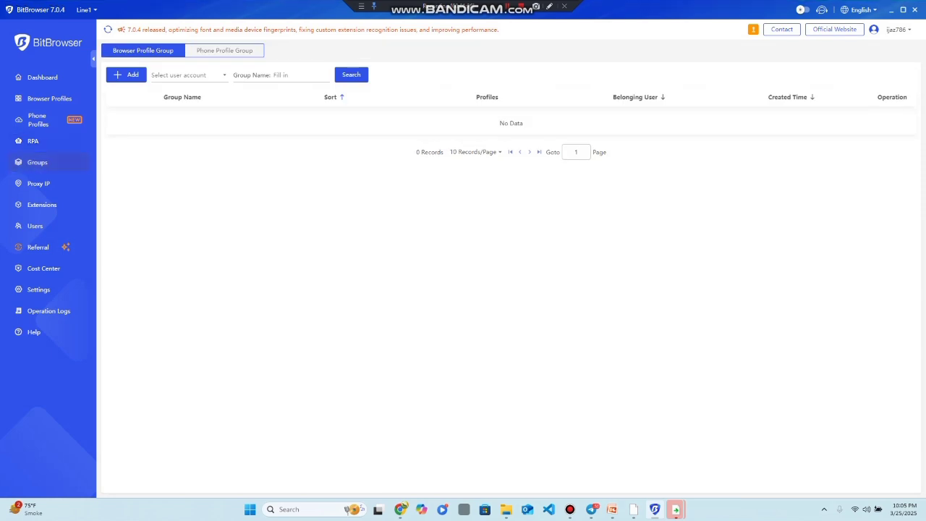
click(39, 183)
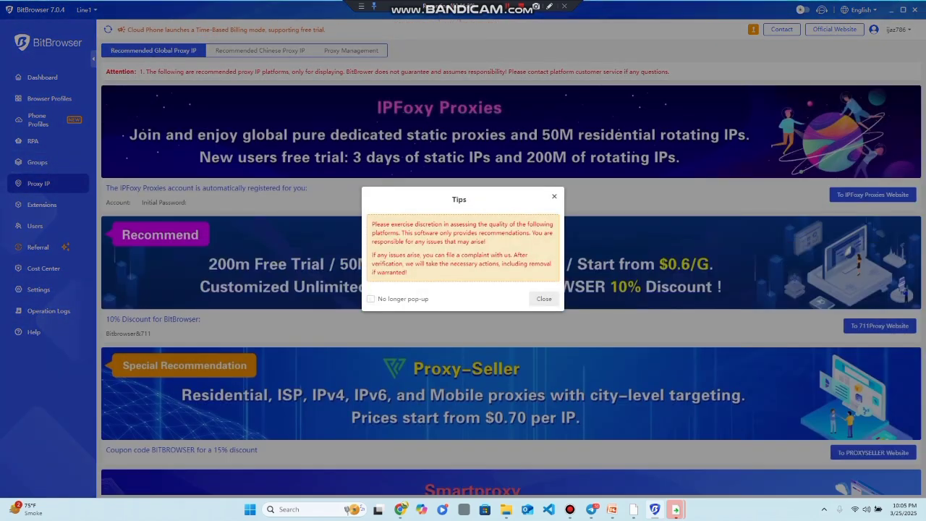
click(555, 196)
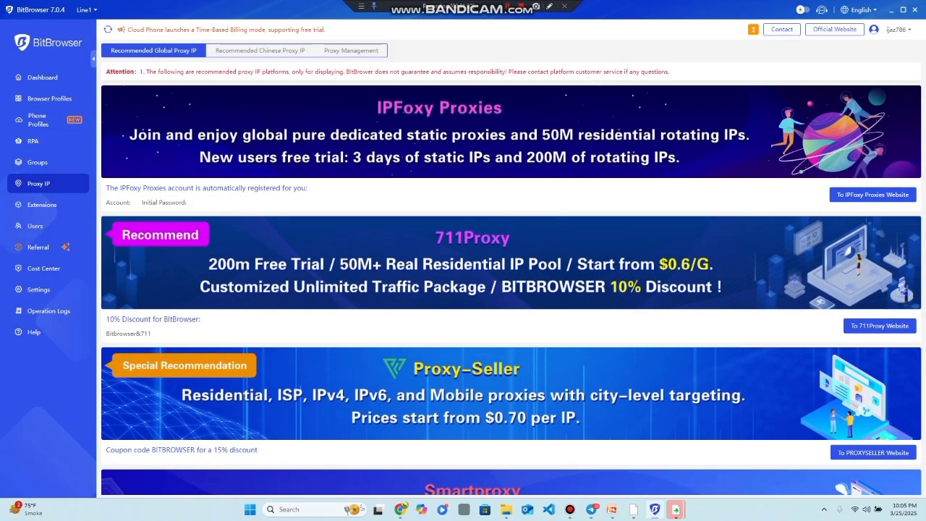
scroll(825, 434, down, 3)
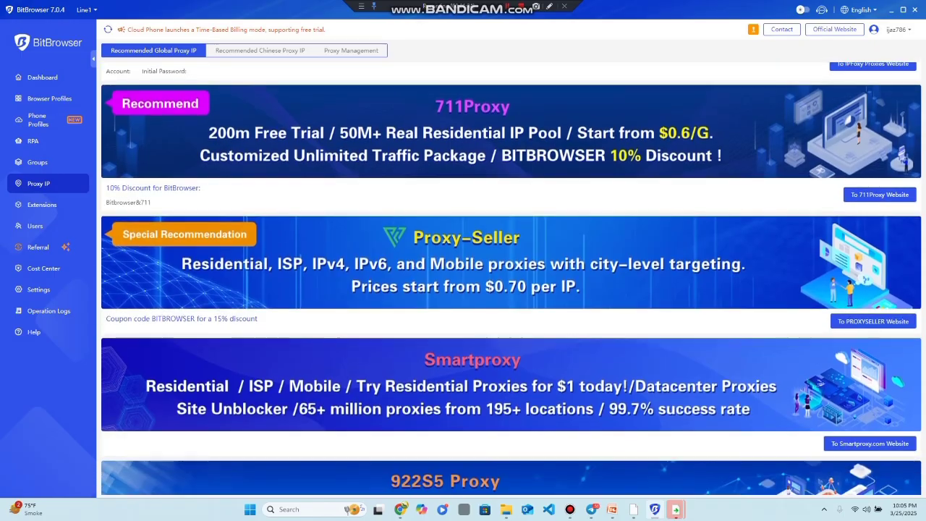
scroll(826, 434, down, 15)
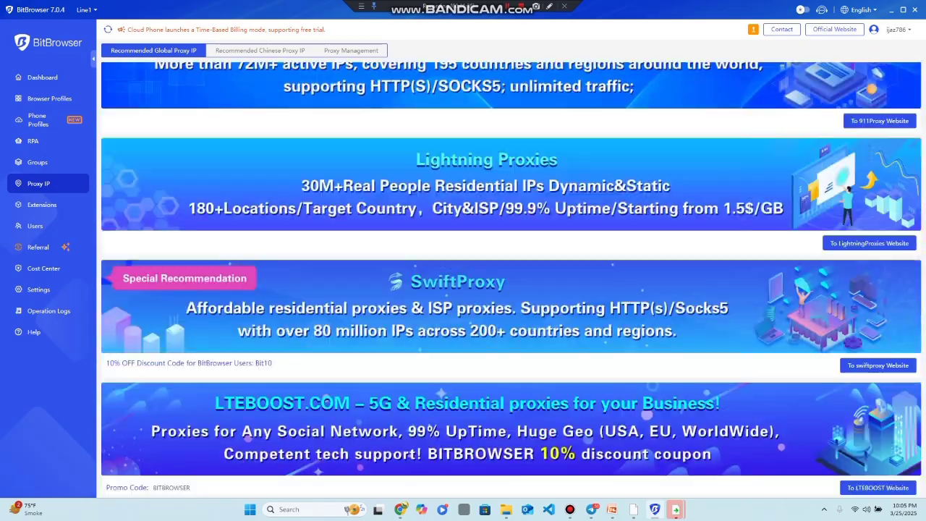
scroll(512, 279, down, 10)
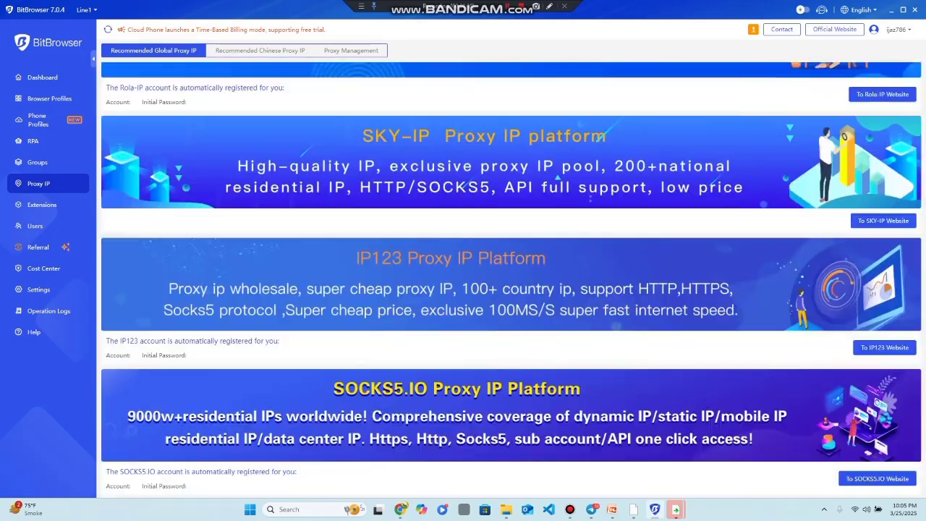
scroll(512, 279, up, 20)
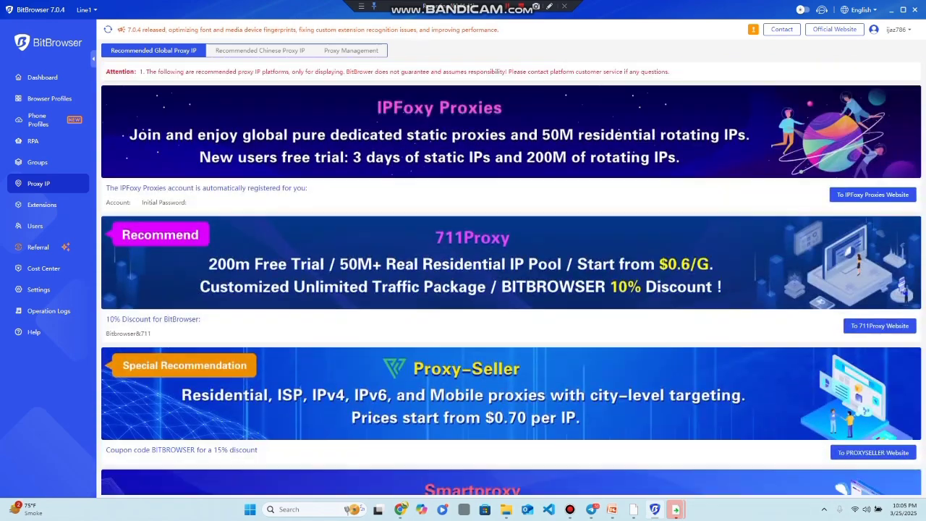
Scroll the Extensions page, stop at Users, and land on Referral showing 0 invites and $0 rewards.
click(41, 204)
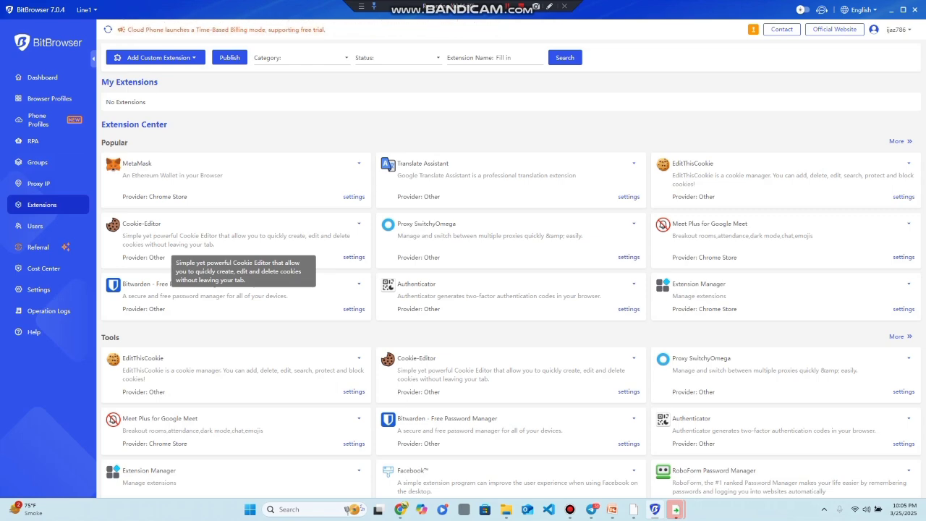
scroll(238, 290, down, 9)
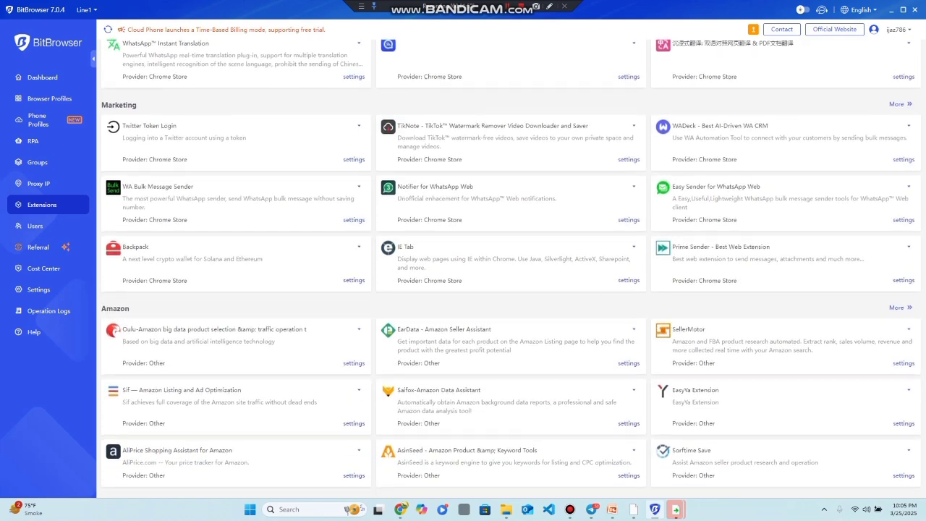
scroll(238, 289, up, 10)
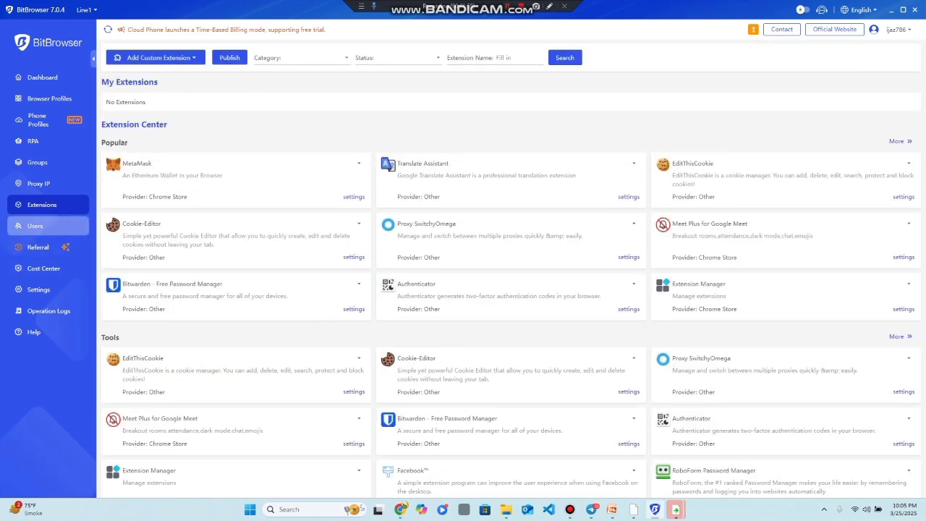
click(34, 226)
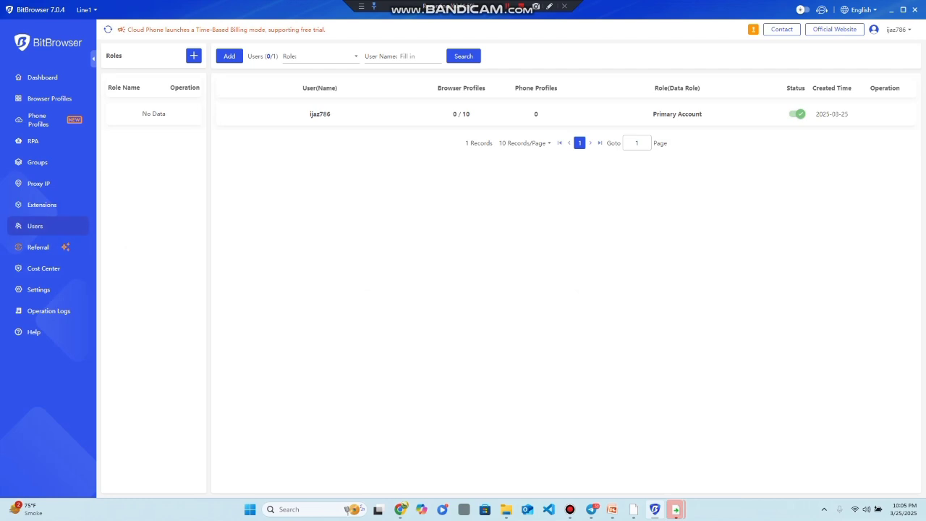
click(37, 247)
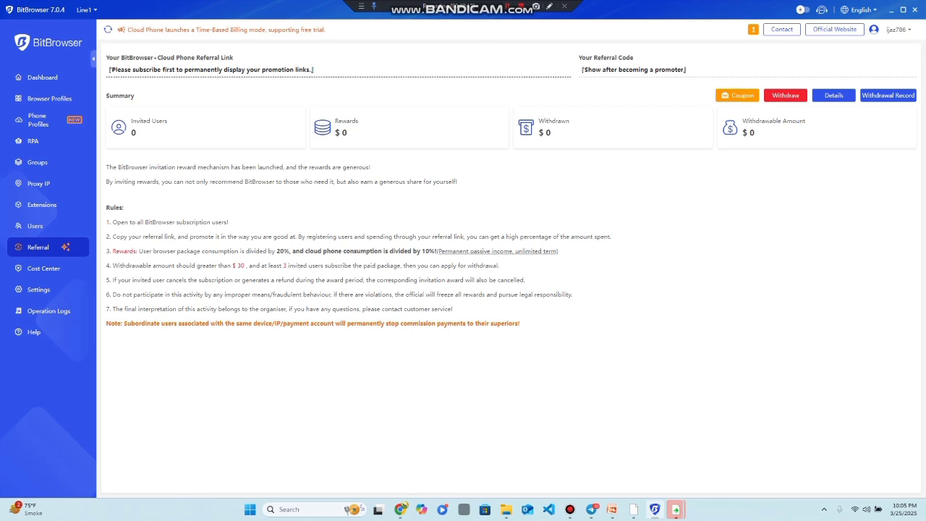
Select the referral link, preview the Users: 2 plan at $2/month, then go back to Dashboard.
triple_click(184, 70)
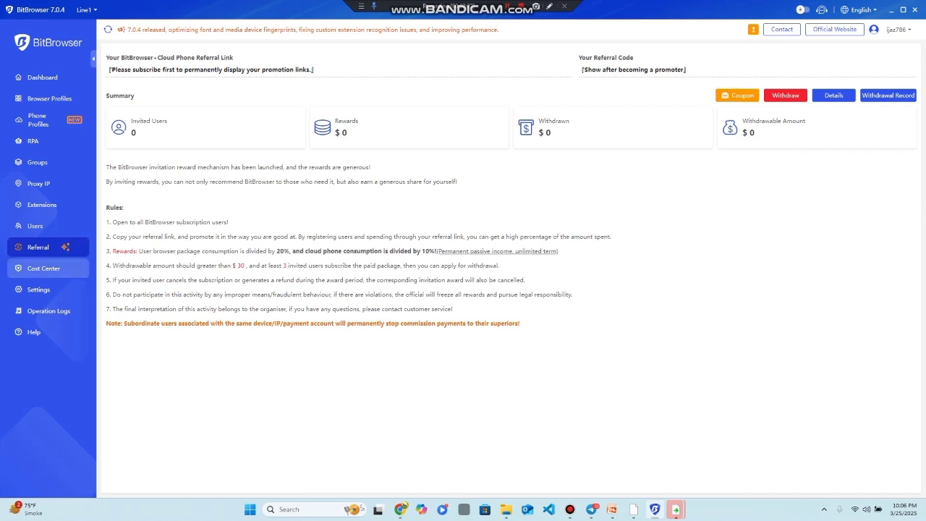
click(44, 268)
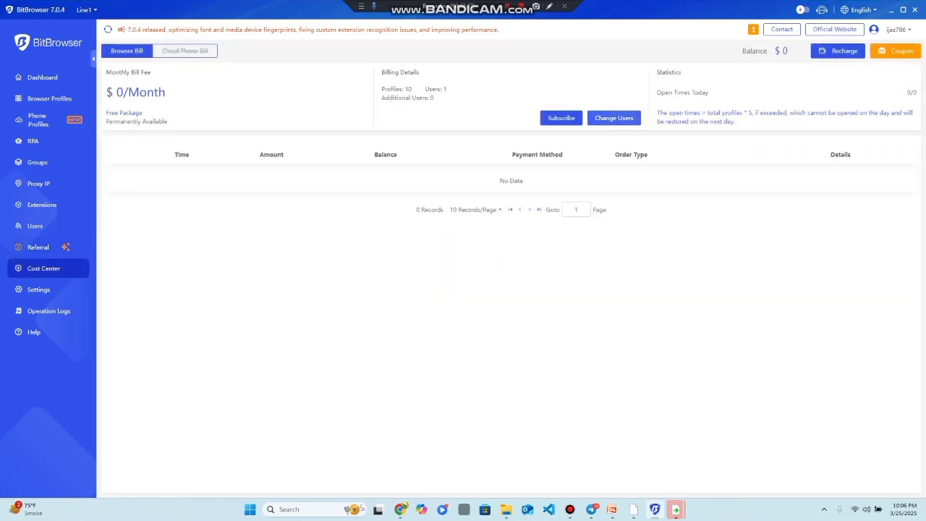
click(560, 117)
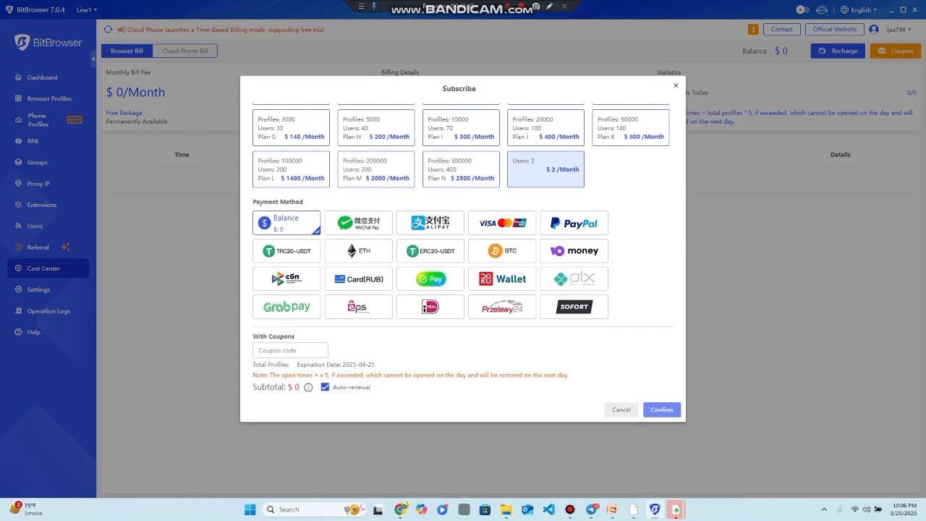
click(545, 218)
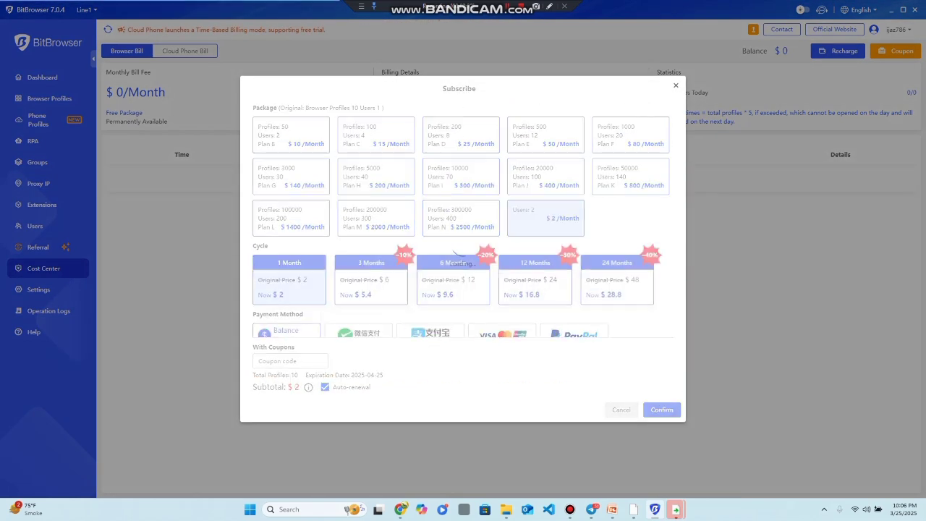
scroll(462, 217, down, 2)
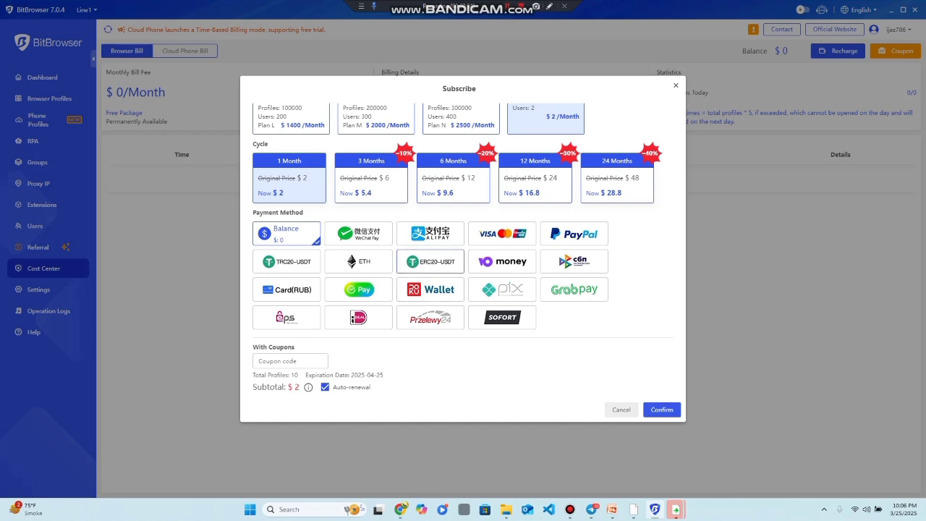
click(675, 86)
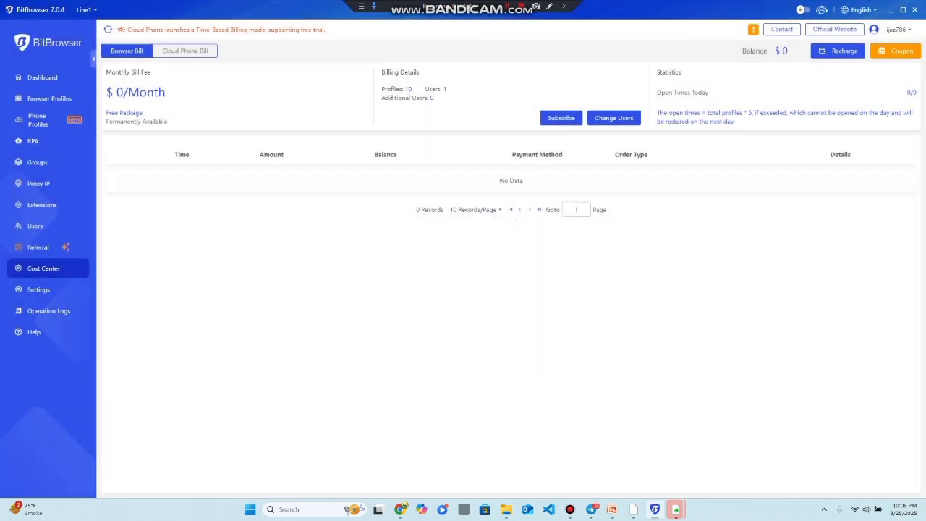
click(42, 77)
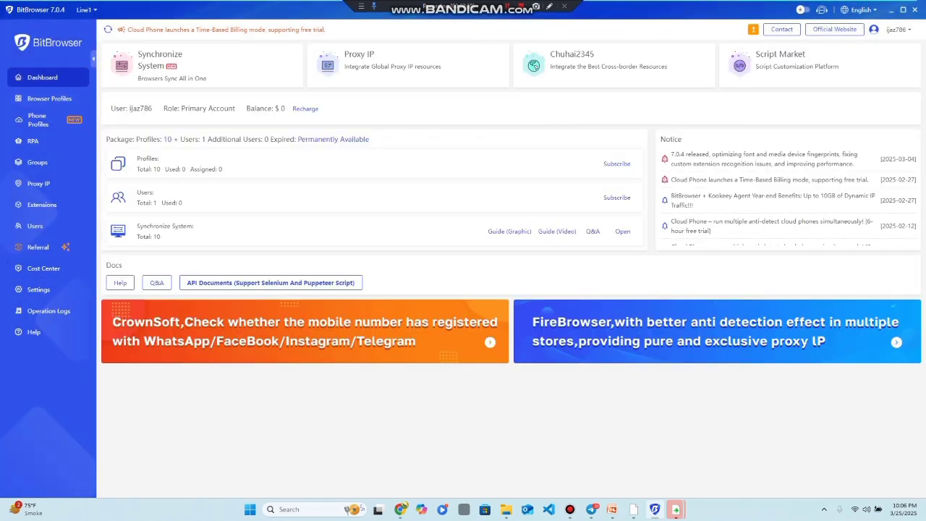